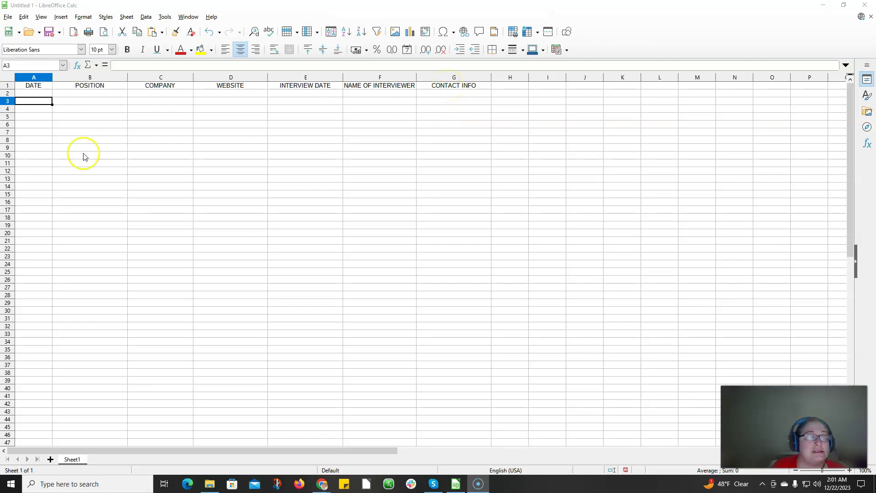
{"action": "left_click", "coordinate": [41, 103]}
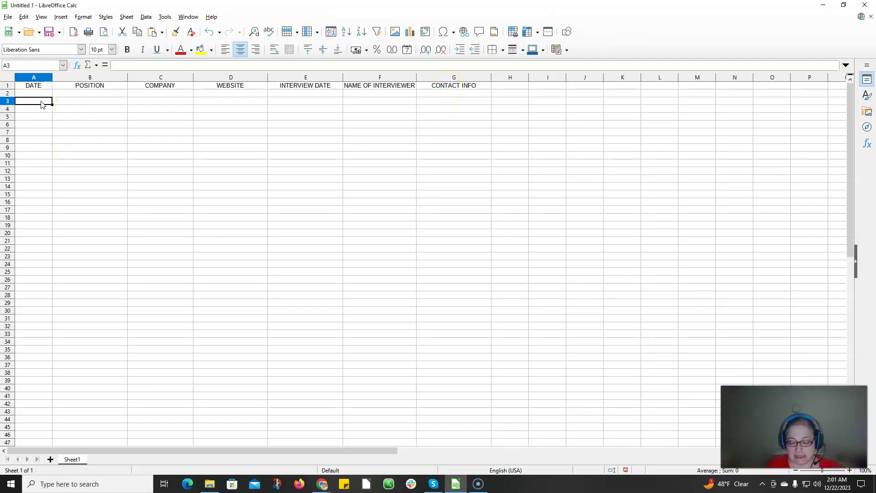
{"action": "type", "text": "01/"}
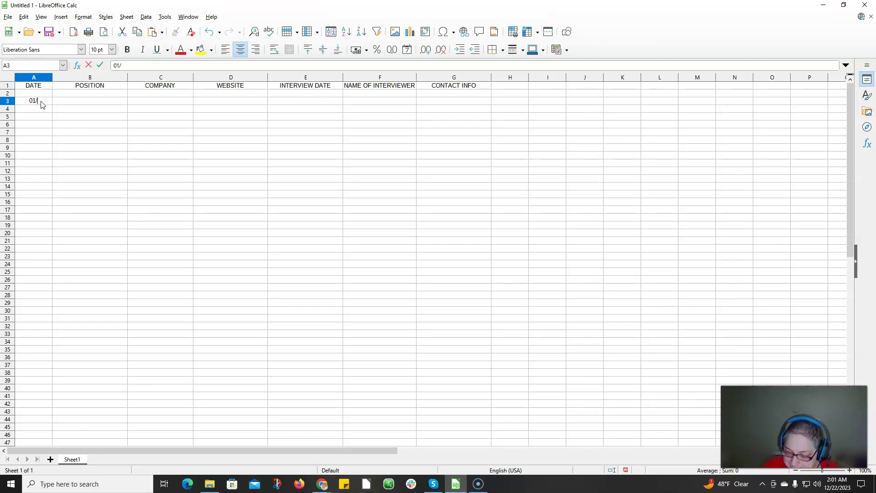
{"action": "type", "text": "24"}
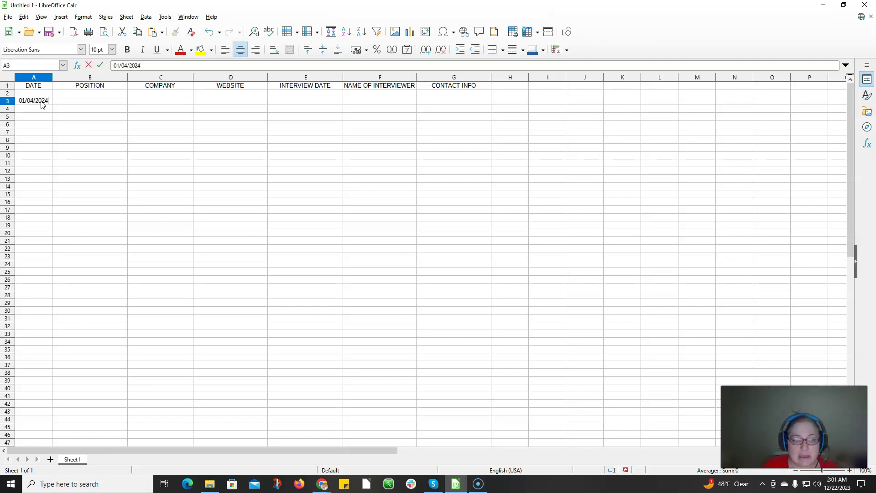
{"action": "left_click", "coordinate": [81, 101]}
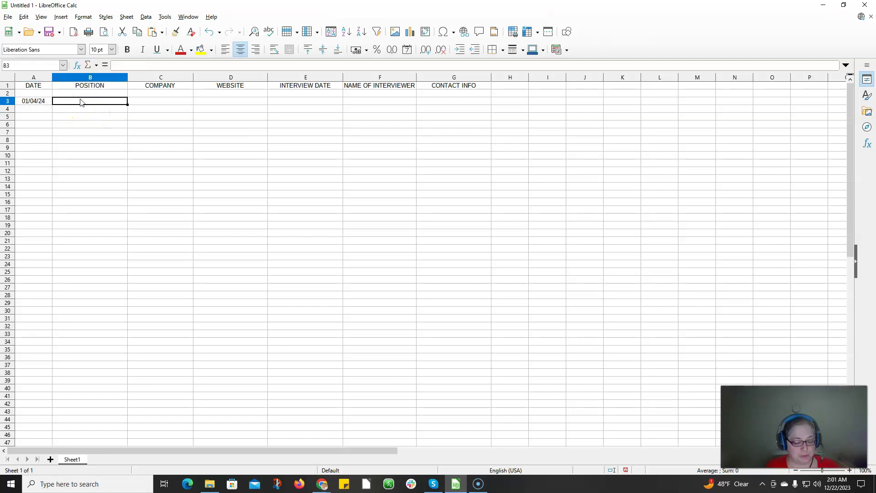
{"action": "type", "text": "CSR/SALES"}
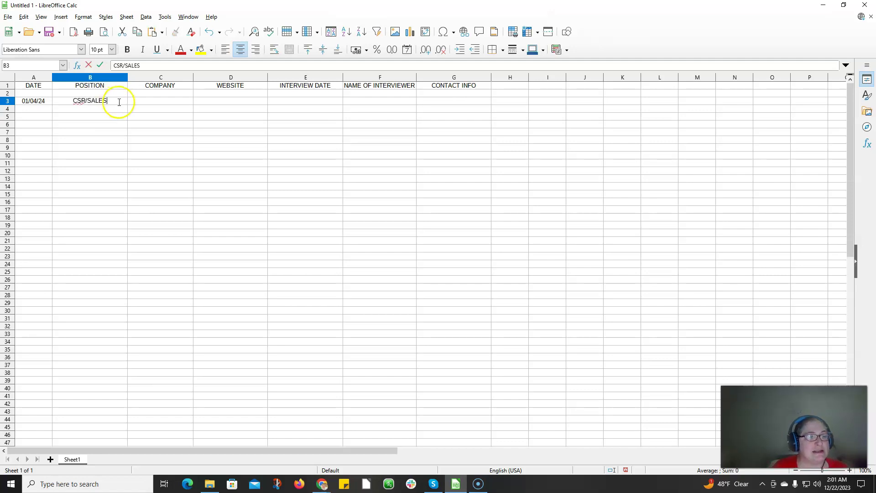
{"action": "left_click", "coordinate": [148, 104]}
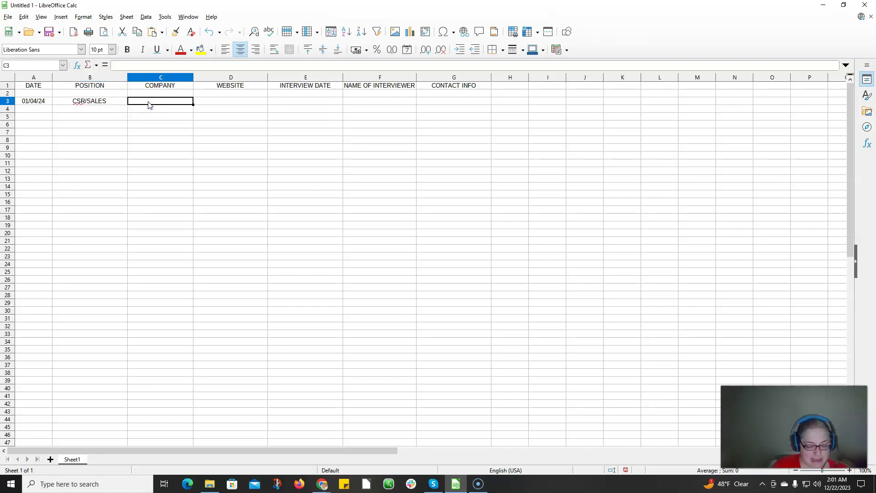
{"action": "type", "text": "LIVEOPS"}
{"action": "left_click", "coordinate": [219, 102]}
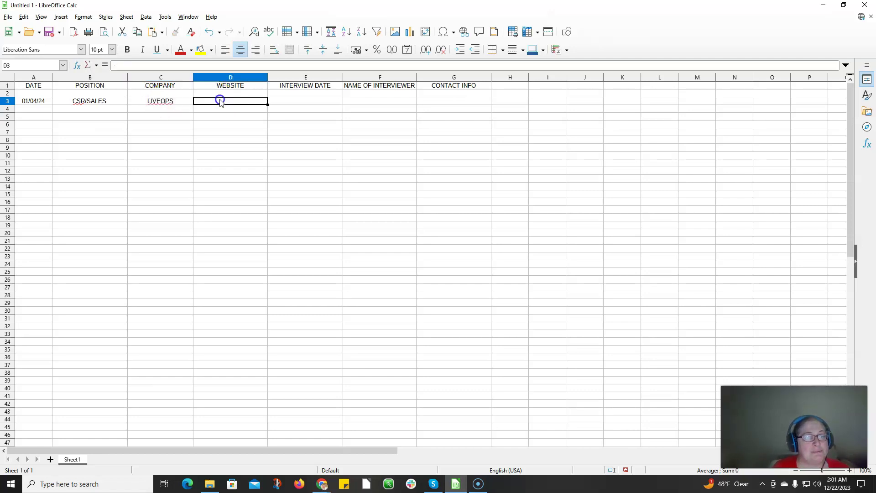
{"action": "type", "text": "WWW.LIVEOPS.COM"}
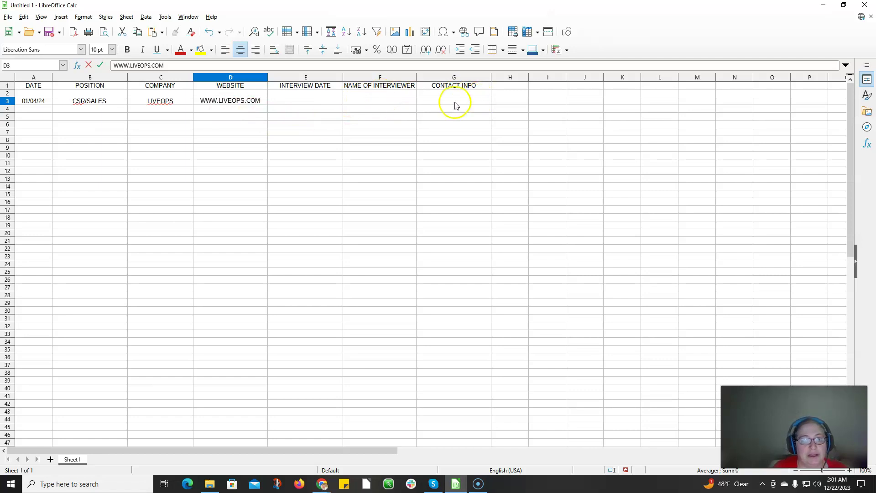
Enter interview date 01/16/2024 in E3 and the interviewer's name in F3.
{"action": "left_click", "coordinate": [315, 101]}
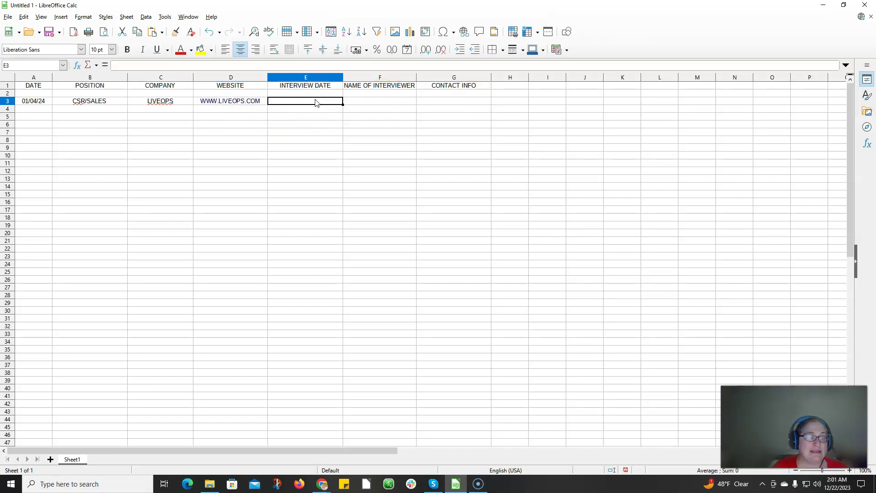
{"action": "type", "text": "01/16/2024"}
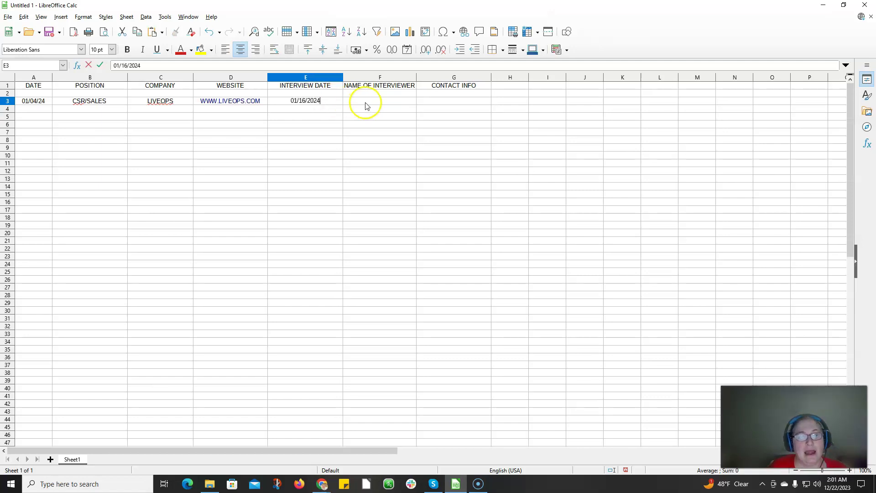
{"action": "left_click", "coordinate": [367, 106]}
{"action": "type", "text": "JANE DOE"}
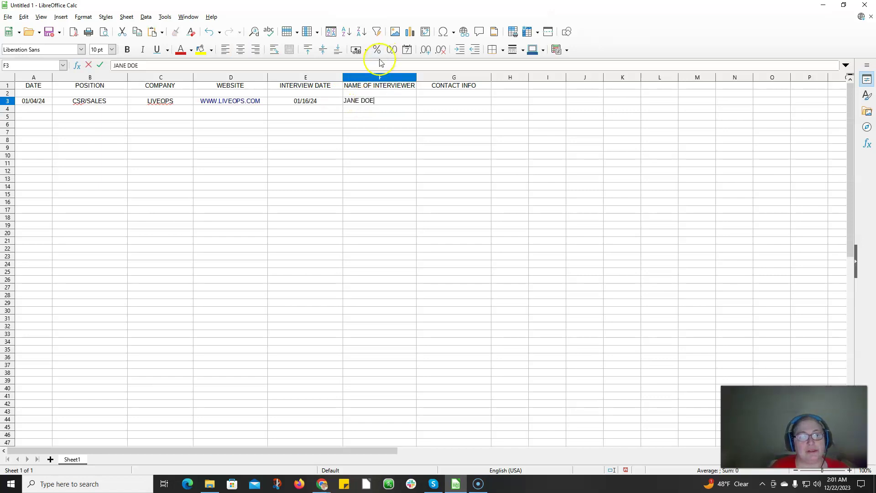
Centre-align columns F and G.
{"action": "left_click", "coordinate": [378, 77]}
{"action": "left_click", "coordinate": [240, 50]}
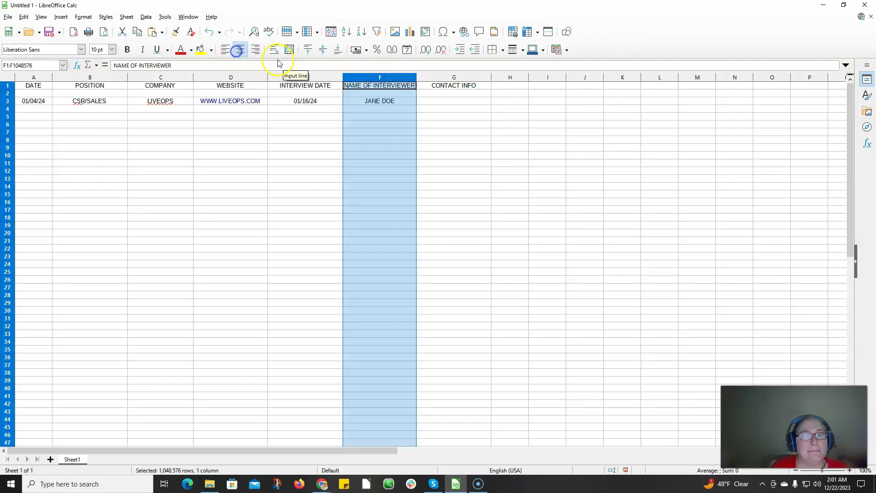
{"action": "left_click", "coordinate": [451, 77]}
{"action": "left_click", "coordinate": [241, 50]}
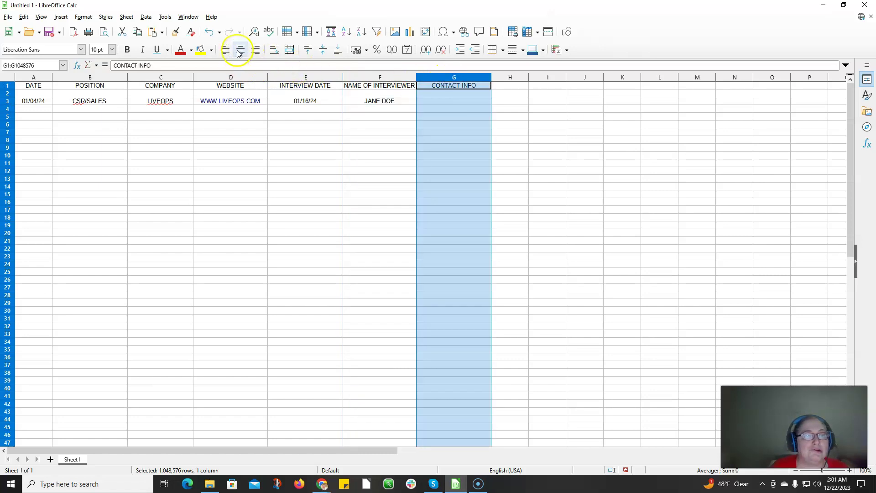
Enter the contact's e-mail address in G3 and widen column G to fit it.
{"action": "left_click", "coordinate": [439, 101]}
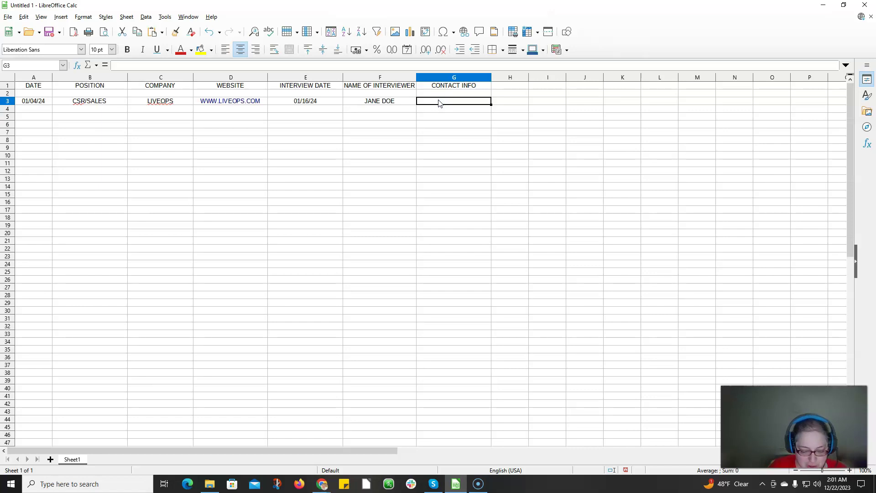
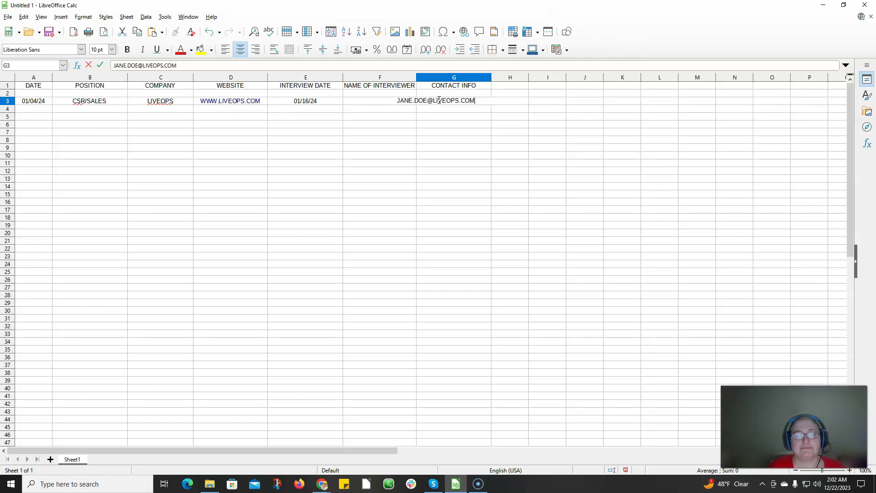
{"action": "left_click", "coordinate": [409, 104]}
{"action": "left_click", "coordinate": [437, 102]}
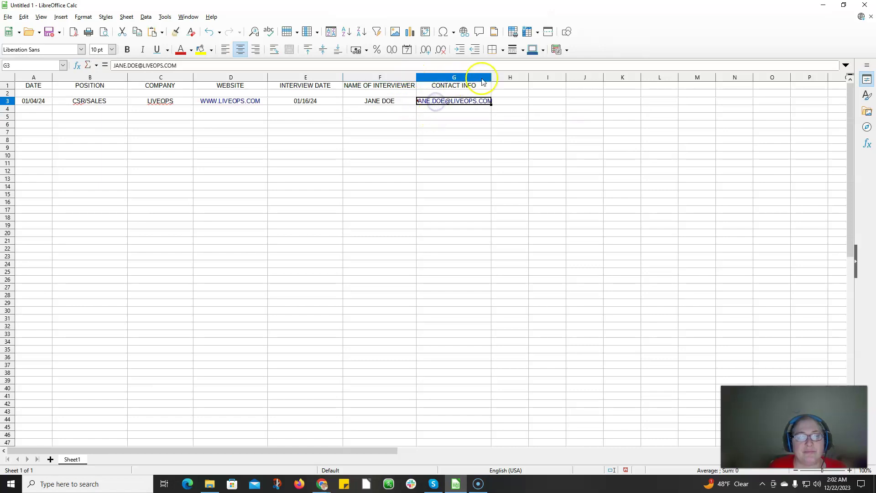
{"action": "left_click_drag", "start_coordinate": [491, 77], "coordinate": [528, 76]}
{"action": "left_click", "coordinate": [471, 140]}
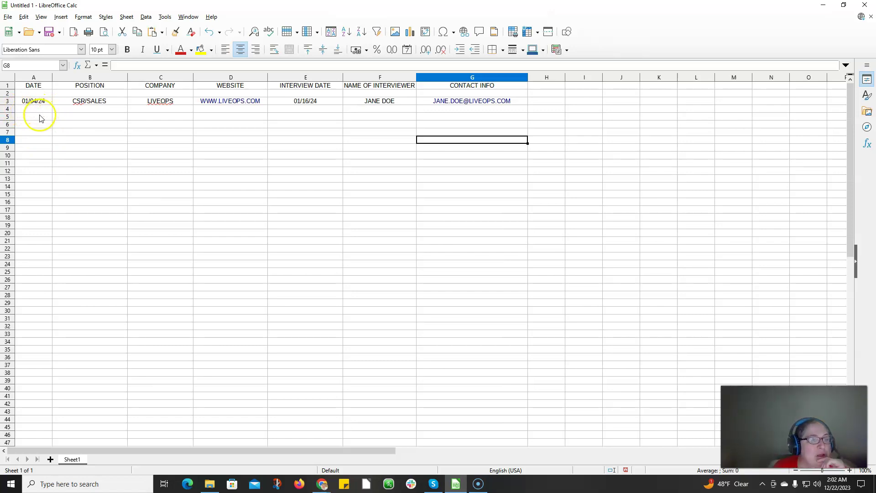
Append /SALES to the website in D3 and widen column D to show it.
{"action": "left_click", "coordinate": [30, 102]}
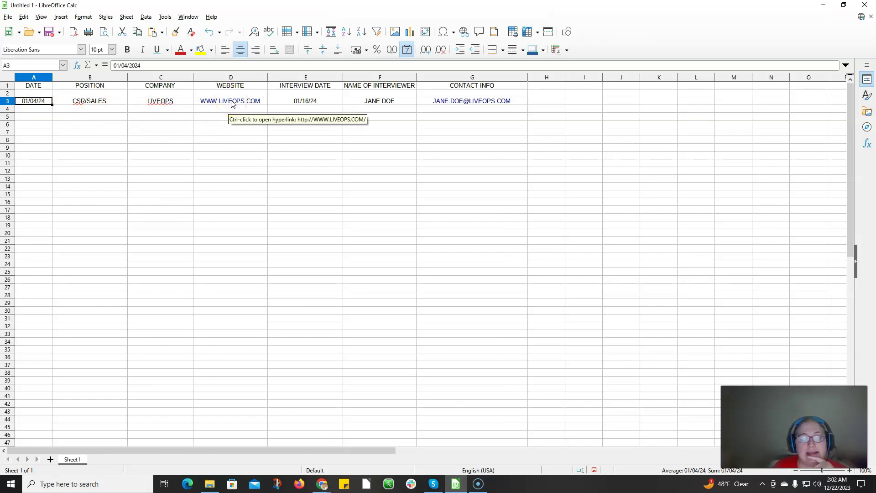
{"action": "left_click", "coordinate": [263, 103]}
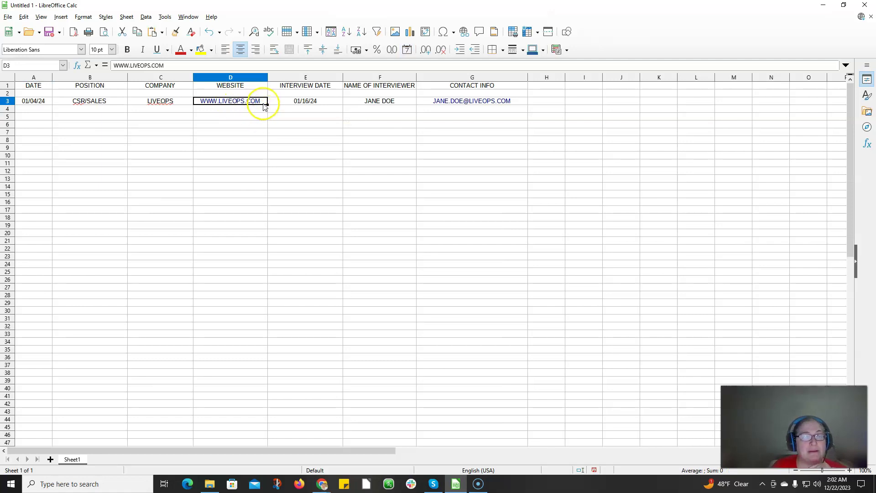
{"action": "double_click", "coordinate": [261, 104]}
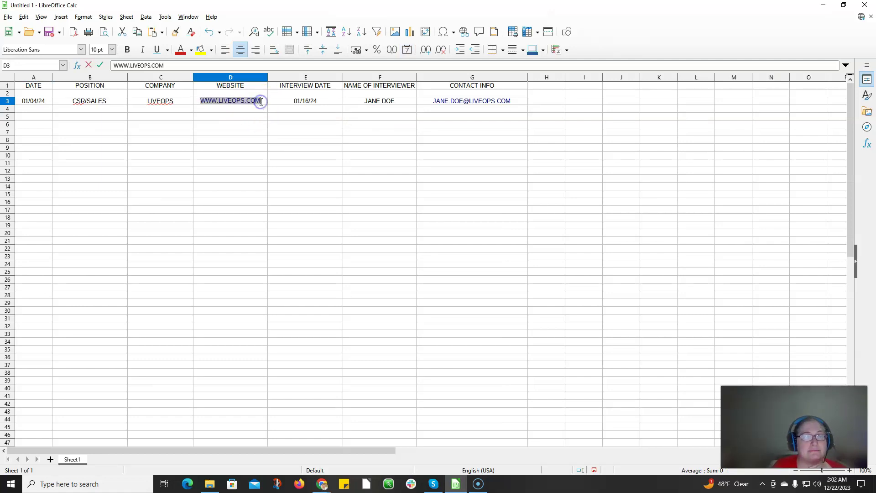
{"action": "type", "text": "/SALES"}
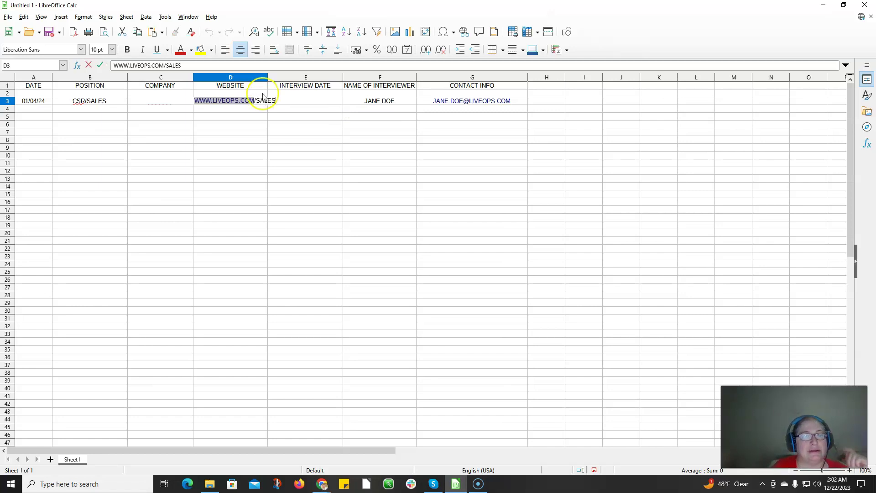
{"action": "left_click", "coordinate": [266, 76]}
{"action": "left_click_drag", "start_coordinate": [268, 77], "coordinate": [284, 77]}
{"action": "left_click", "coordinate": [275, 135]}
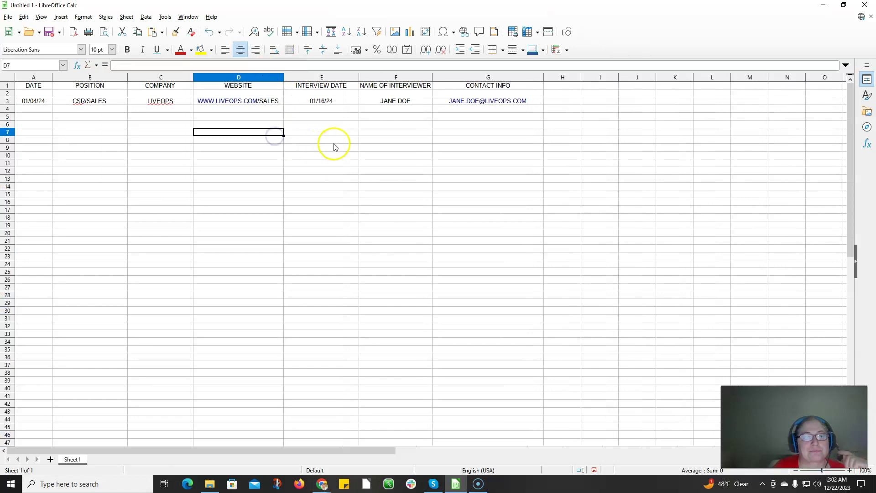
Review the E3 and F3 entries and select columns G and H together.
{"action": "left_click", "coordinate": [339, 101]}
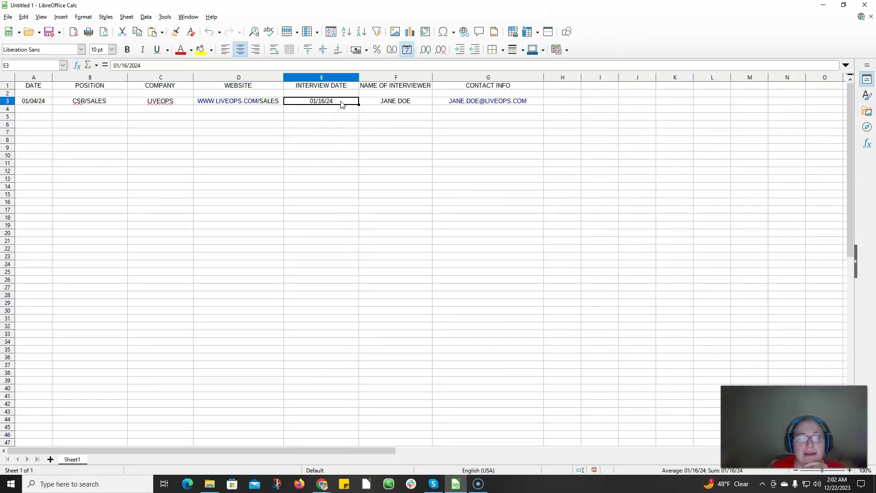
{"action": "left_click", "coordinate": [415, 101]}
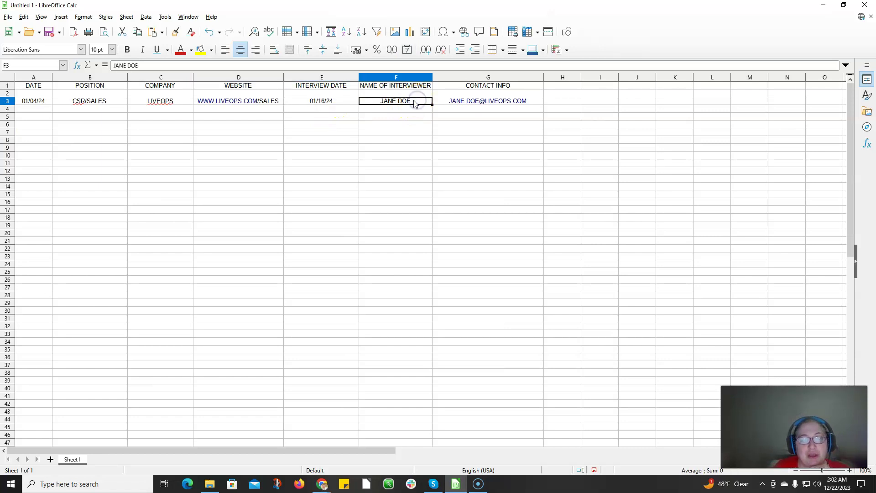
{"action": "left_click", "coordinate": [563, 77]}
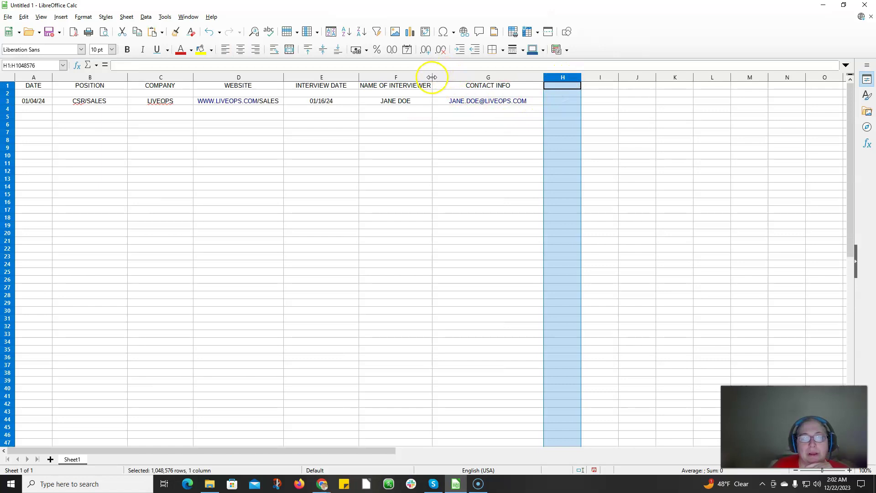
{"action": "left_click", "coordinate": [488, 77]}
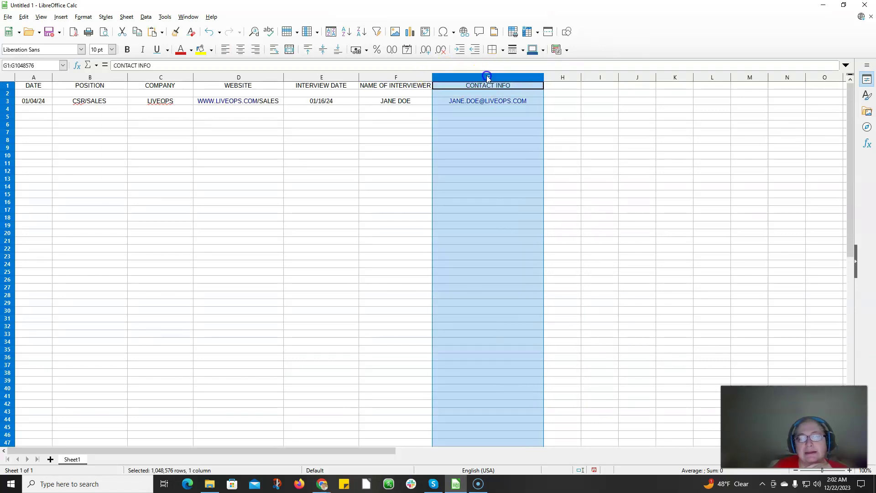
{"action": "left_click", "coordinate": [564, 78]}
{"action": "left_click", "coordinate": [479, 77]}
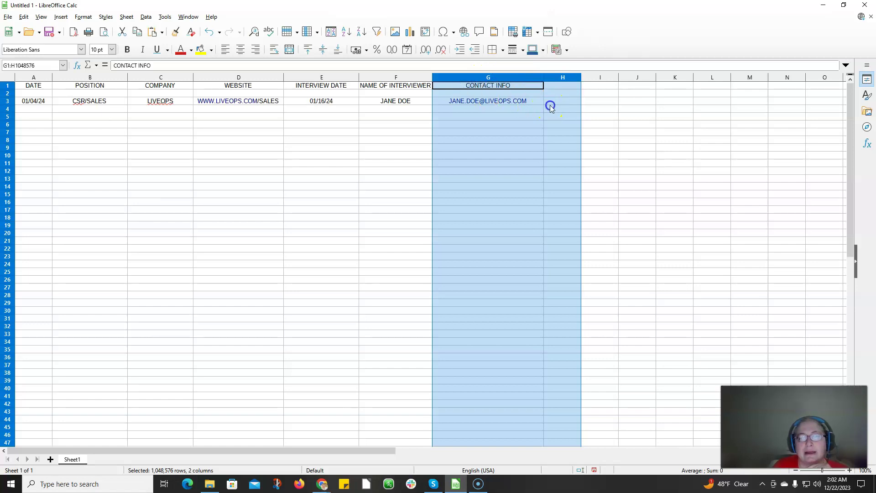
{"action": "left_click", "coordinate": [551, 109]}
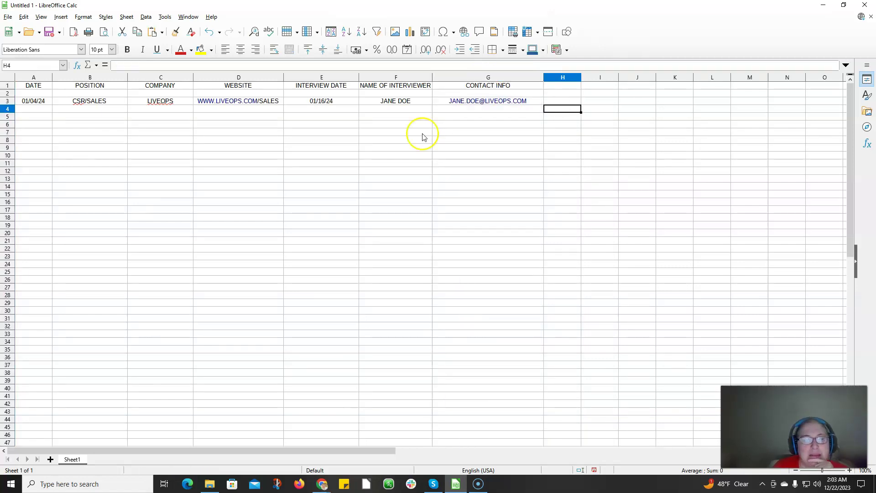
Append '@ 2PM EST' to the interview date in E3.
{"action": "double_click", "coordinate": [344, 100]}
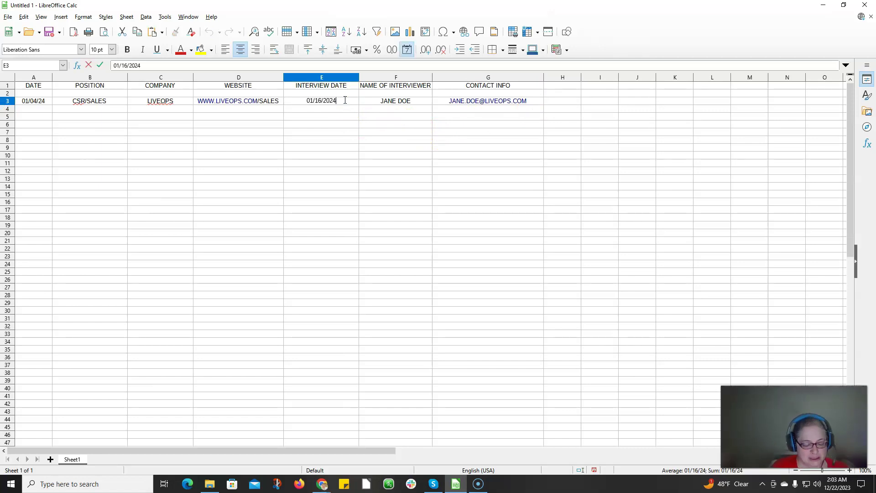
{"action": "type", "text": "@ 2PM eas"}
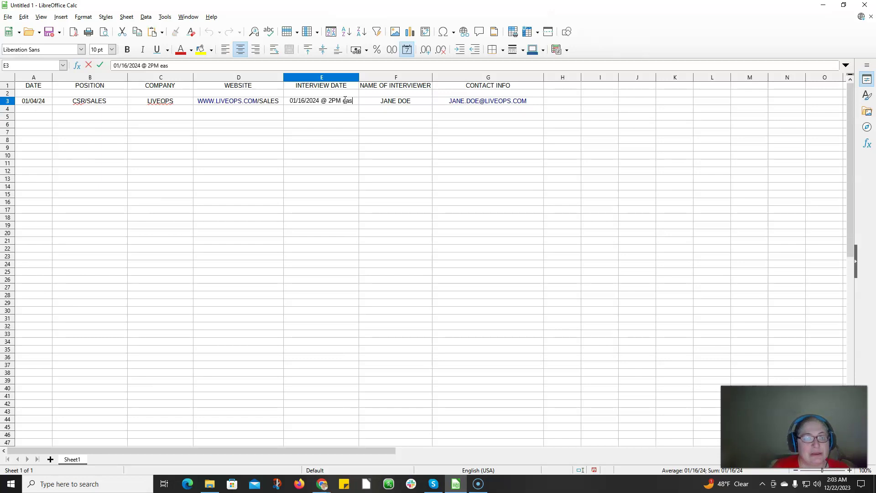
{"action": "key", "text": "BackSpace"}
{"action": "key", "text": "BackSpace"}
{"action": "key", "text": "BackSpace"}
{"action": "type", "text": "EST"}
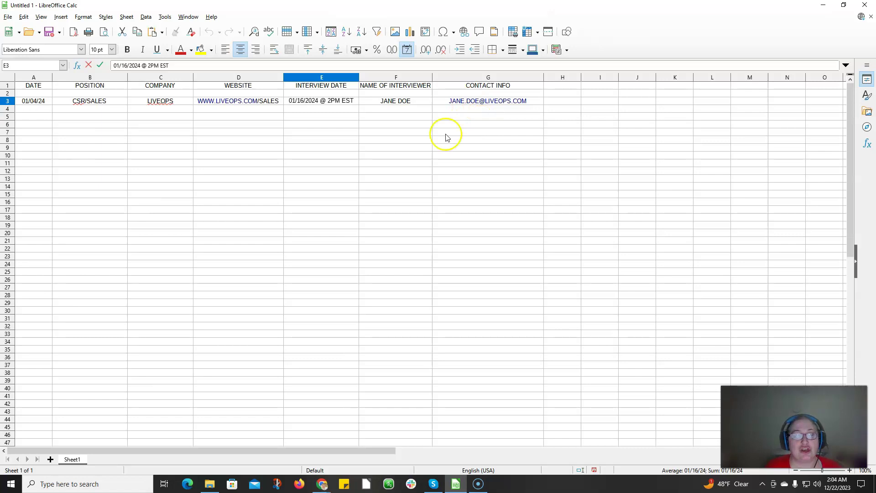
Centre-align column H and widen it.
{"action": "left_click", "coordinate": [564, 77]}
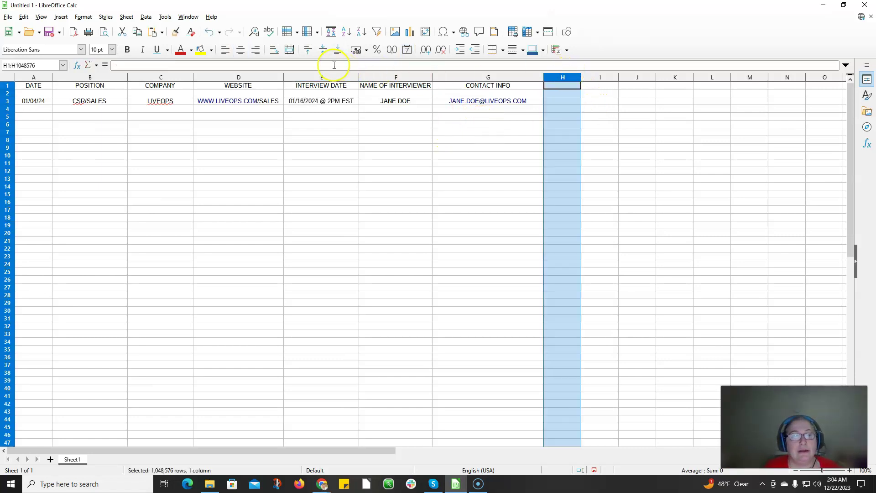
{"action": "left_click", "coordinate": [241, 51]}
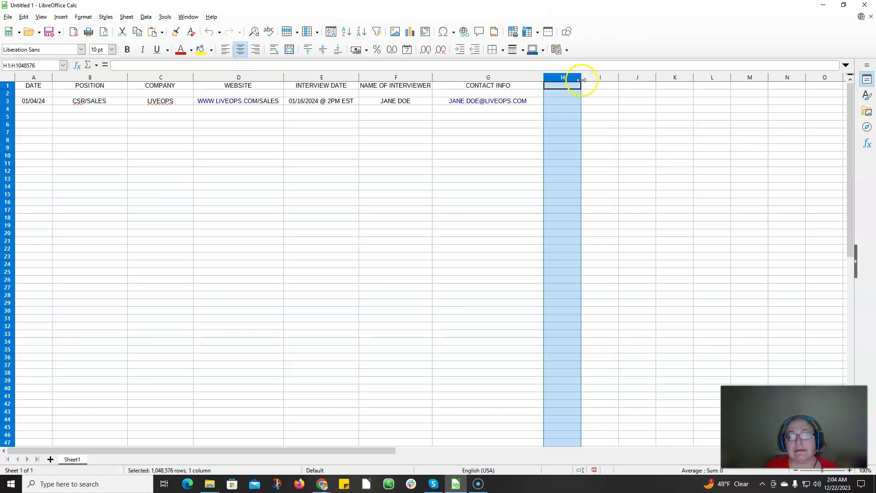
{"action": "left_click_drag", "start_coordinate": [582, 77], "coordinate": [619, 80]}
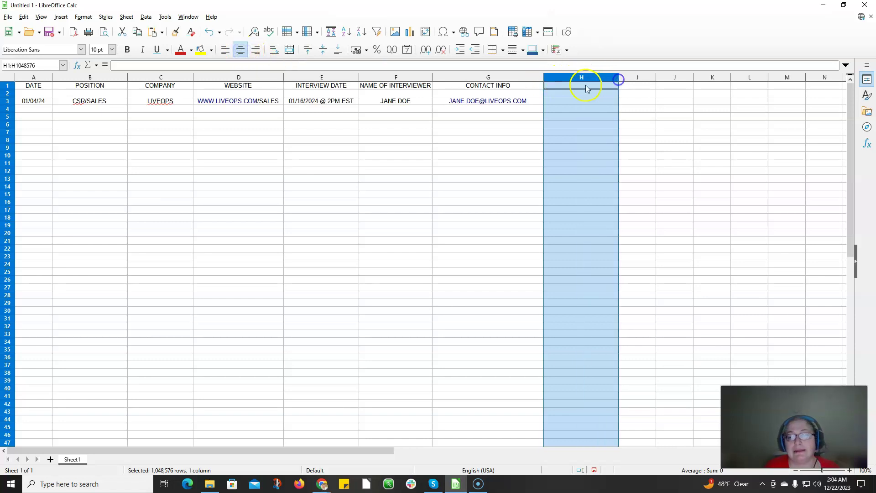
{"action": "left_click", "coordinate": [576, 86]}
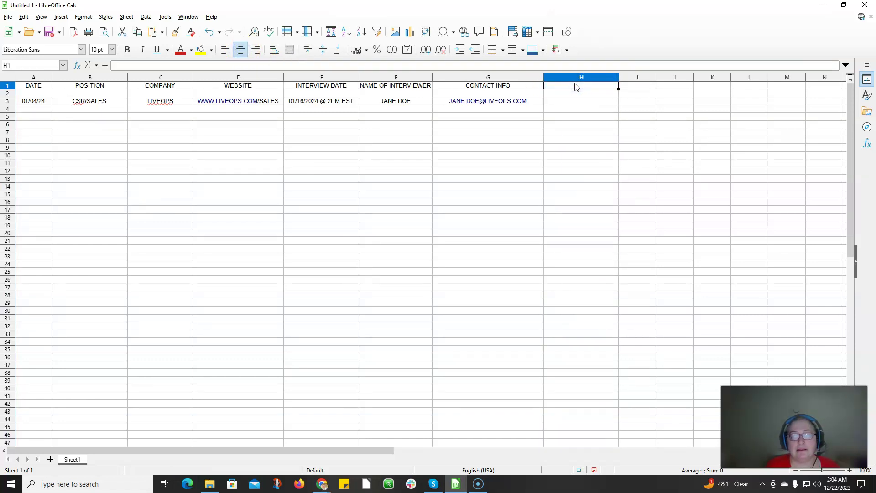
Enter the heading THANK YOU EMAIL in H1 and 01/24/2024 in H3.
{"action": "type", "text": "THANK YOU EMAIL"}
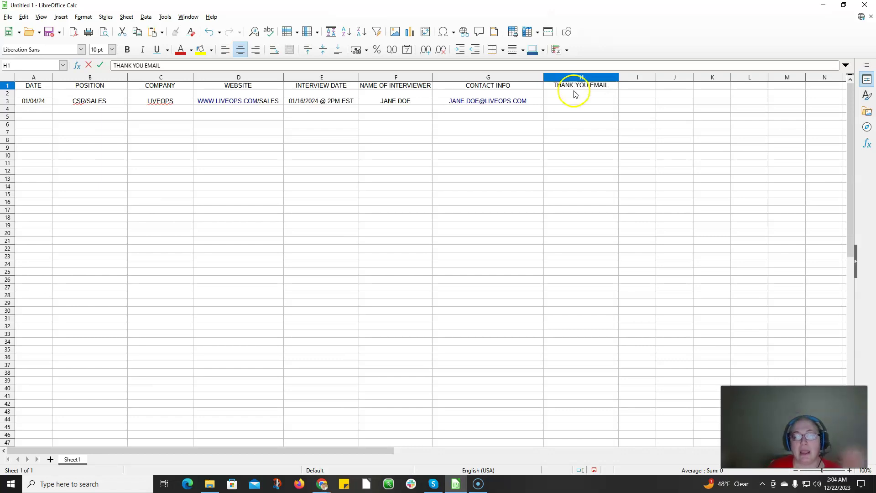
{"action": "left_click", "coordinate": [573, 101]}
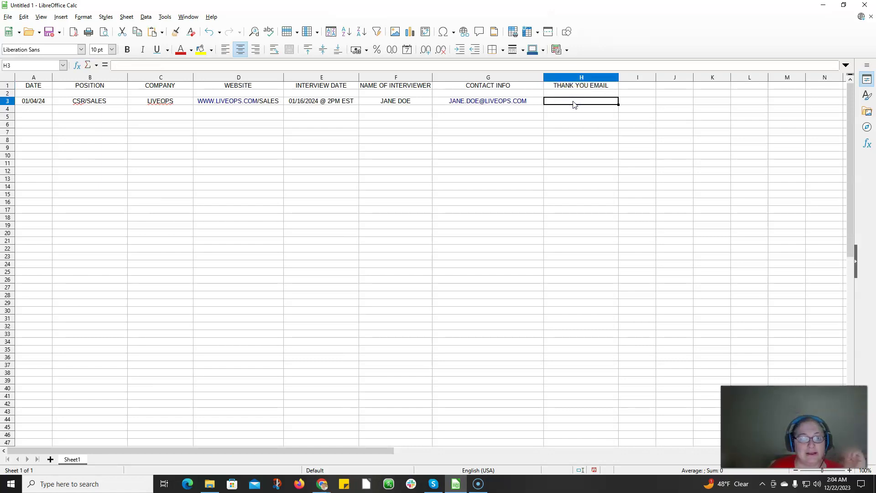
{"action": "type", "text": "01/"}
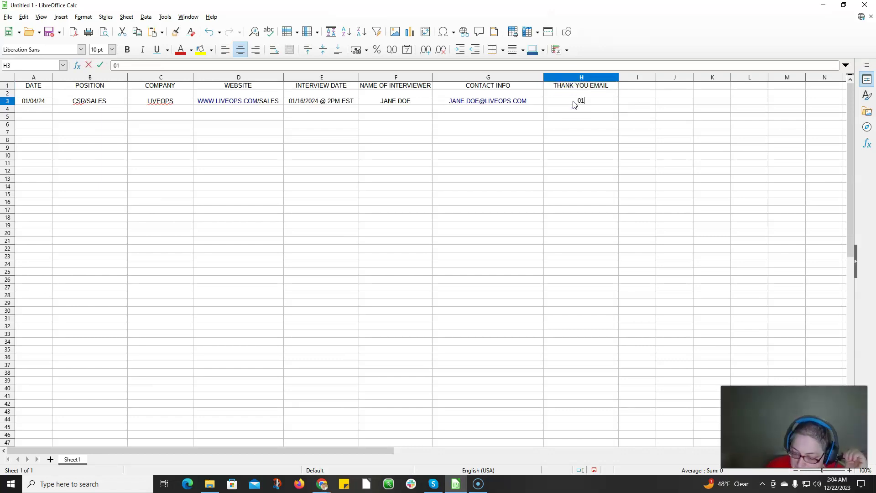
{"action": "type", "text": "24/2024"}
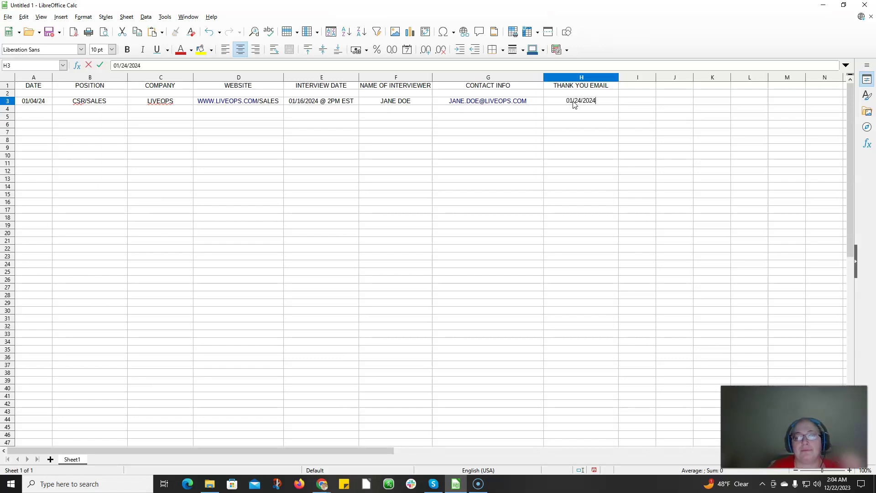
{"action": "left_click", "coordinate": [571, 108]}
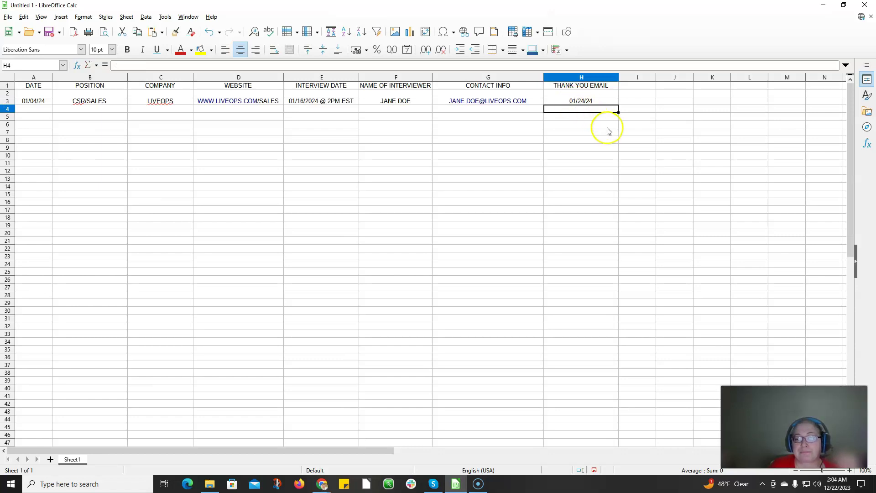
Centre-align and widen column I, then enter the heading NOTES in I1.
{"action": "left_click", "coordinate": [643, 77]}
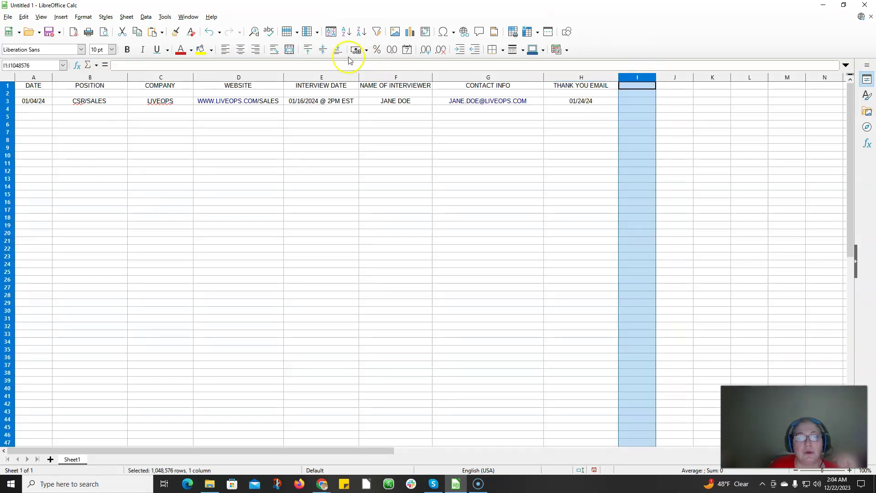
{"action": "left_click", "coordinate": [241, 49]}
{"action": "left_click_drag", "start_coordinate": [656, 77], "coordinate": [732, 73]}
{"action": "left_click", "coordinate": [664, 86]}
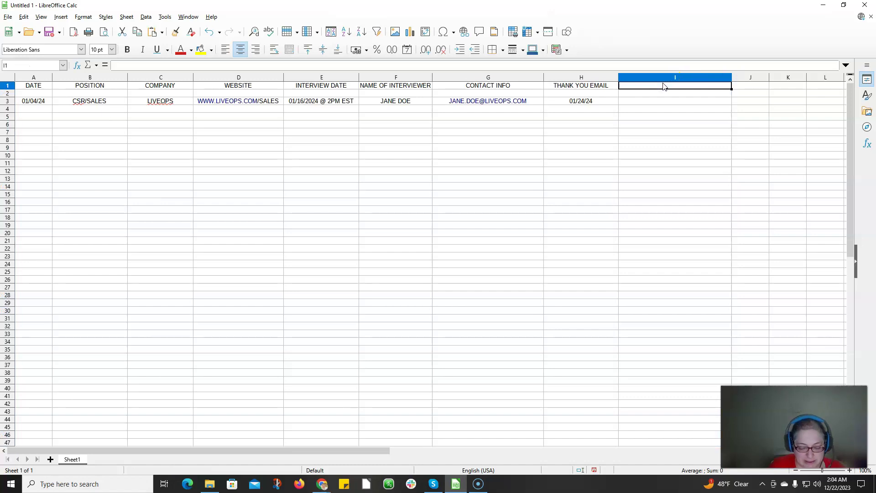
{"action": "type", "text": "NOTES"}
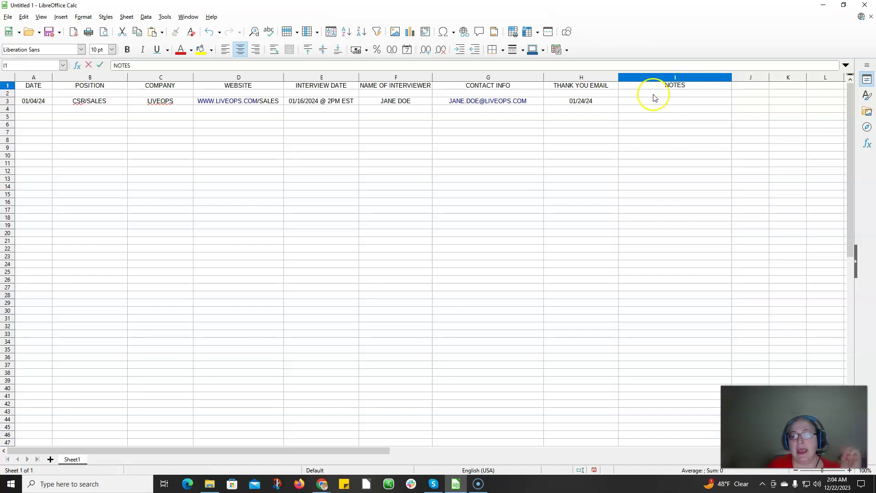
{"action": "left_click", "coordinate": [651, 102]}
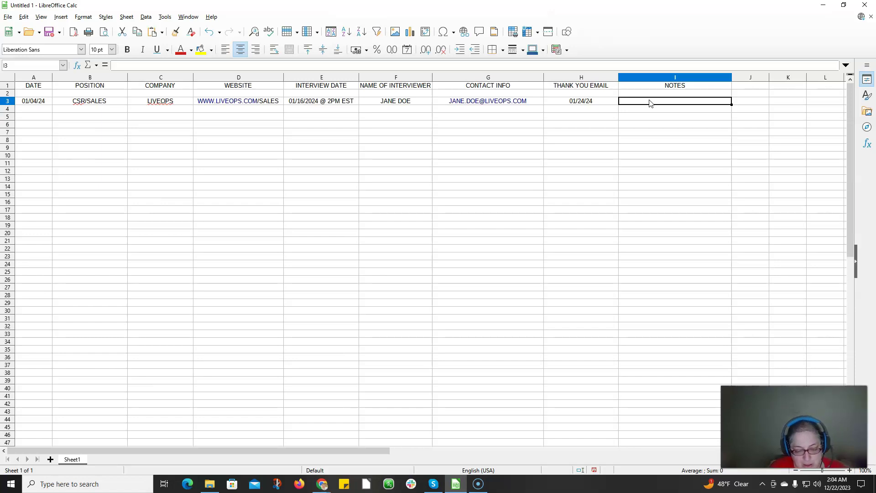
Enter 'POSITION WILL BE FILLED ON 1/30/2024' in I3 and widen column I to fit.
{"action": "type", "text": "POSI"}
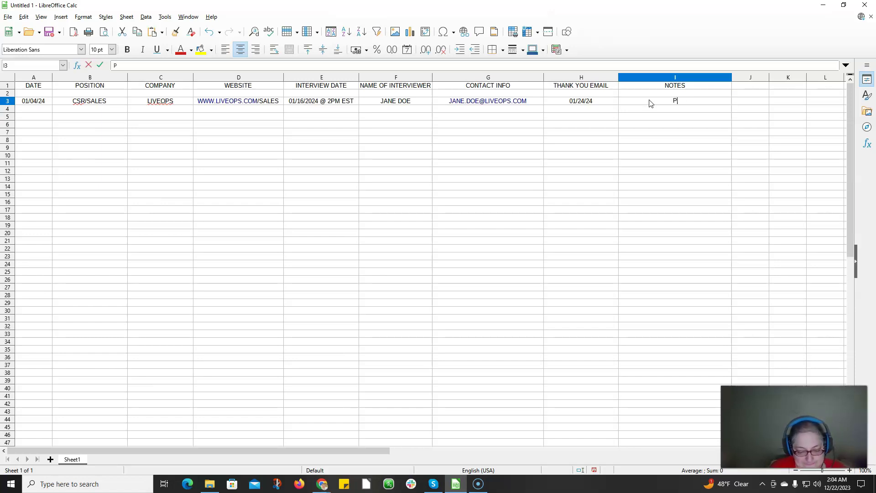
{"action": "type", "text": "TION WILL BE FILLED O"}
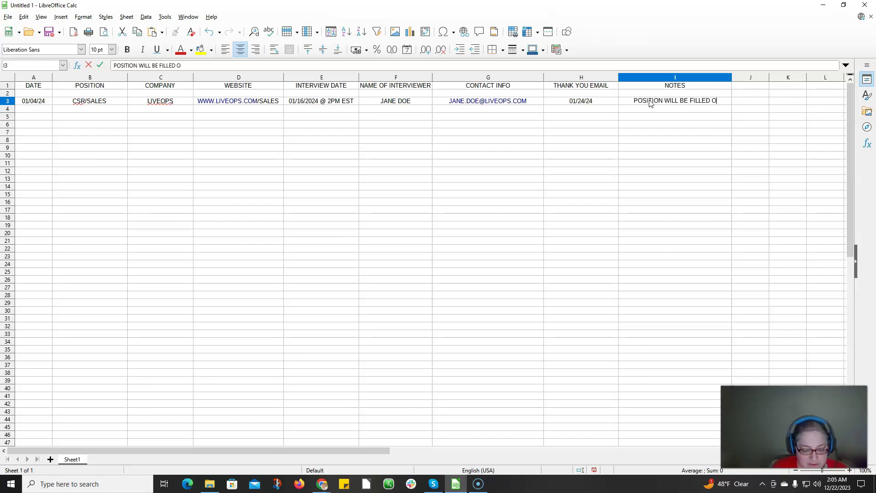
{"action": "type", "text": "N 1/30/2024"}
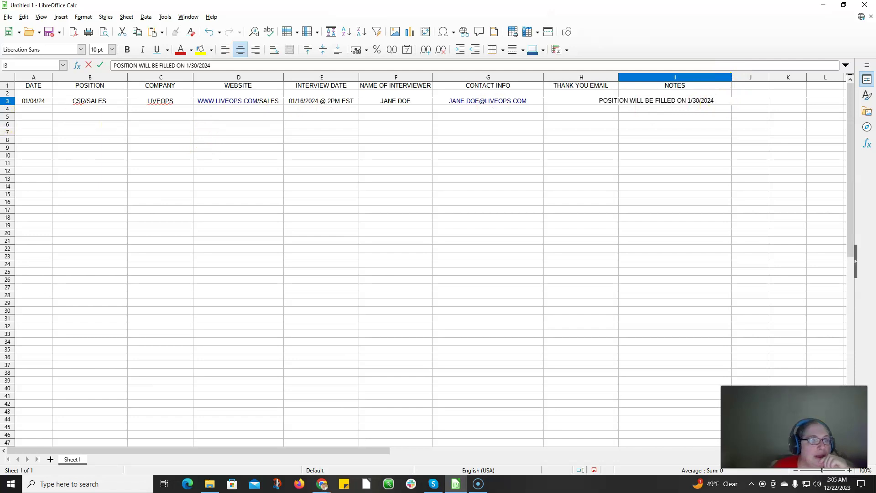
{"action": "left_click_drag", "start_coordinate": [7, 102], "coordinate": [6, 109]}
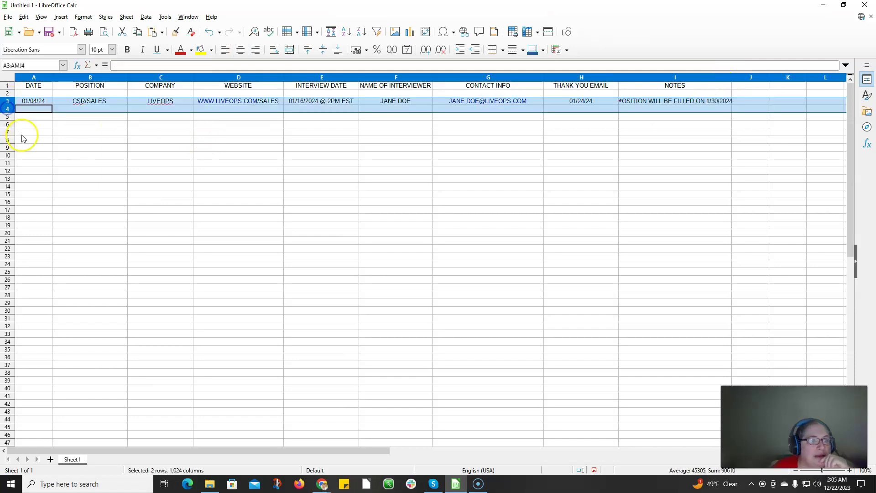
{"action": "left_click", "coordinate": [695, 116]}
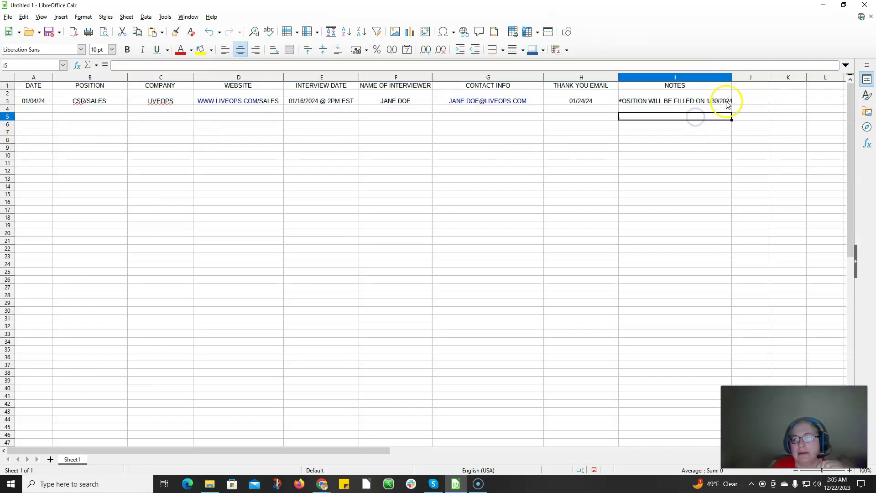
{"action": "left_click_drag", "start_coordinate": [732, 77], "coordinate": [806, 78]}
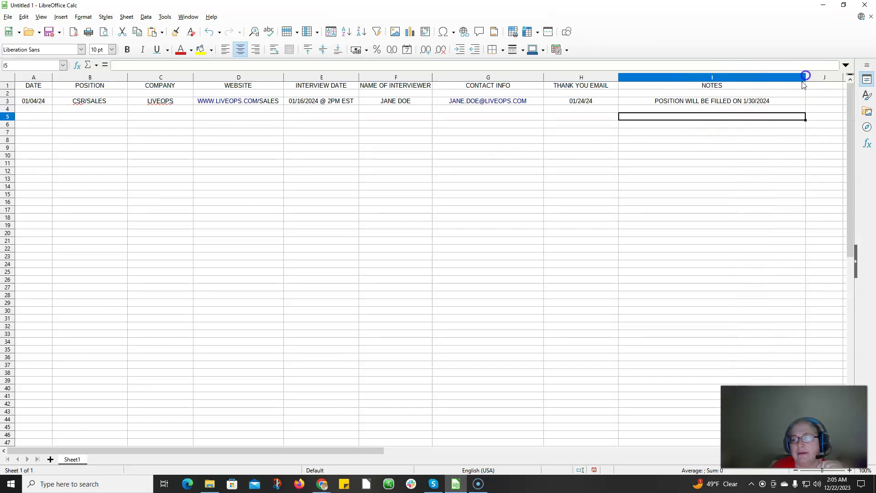
{"action": "left_click", "coordinate": [777, 102]}
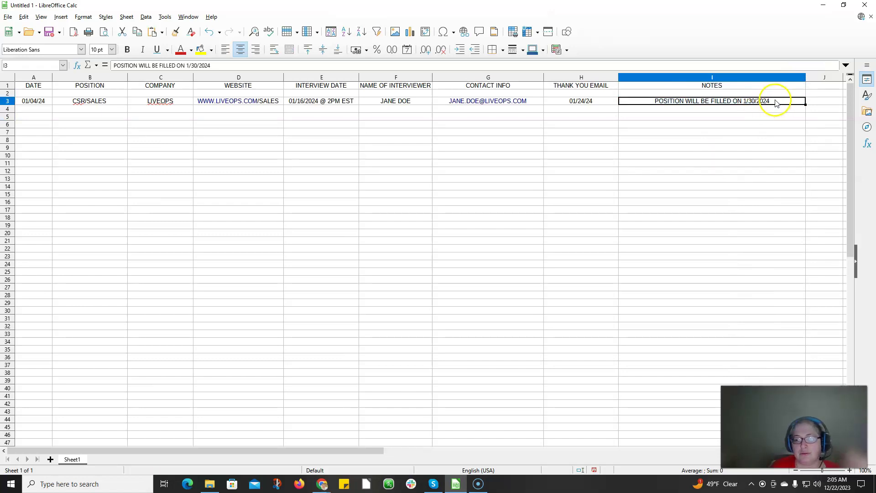
{"action": "left_click", "coordinate": [28, 118]}
{"action": "left_click", "coordinate": [28, 110]}
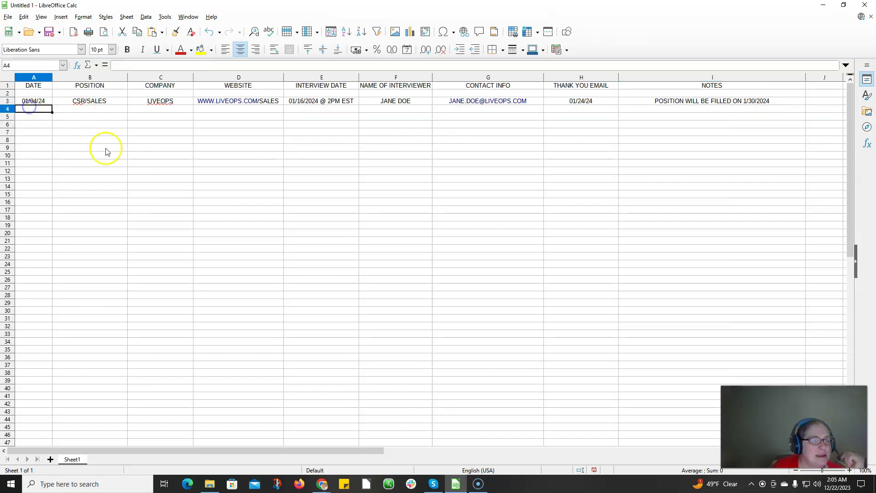
{"action": "type", "text": "06/"}
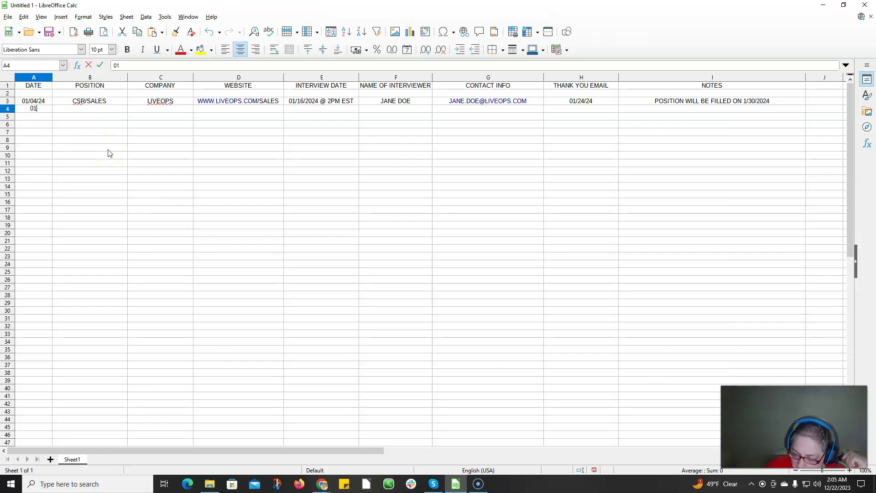
{"action": "type", "text": "2024"}
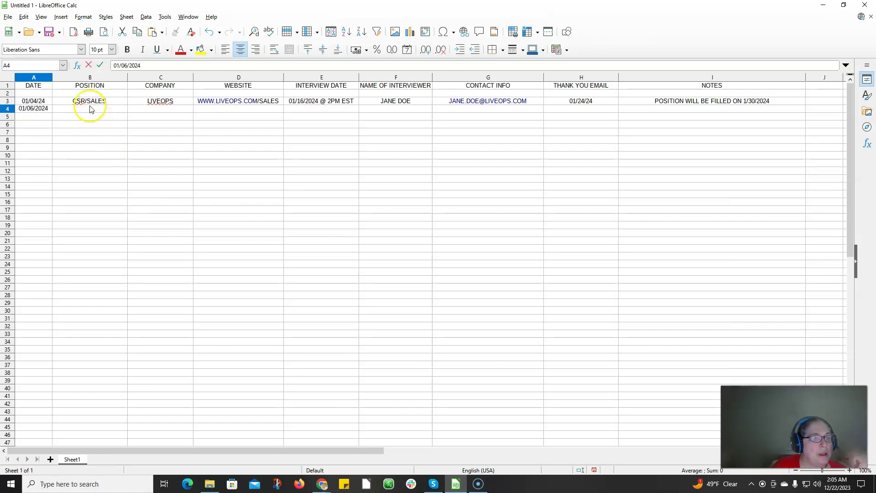
{"action": "left_click", "coordinate": [90, 110]}
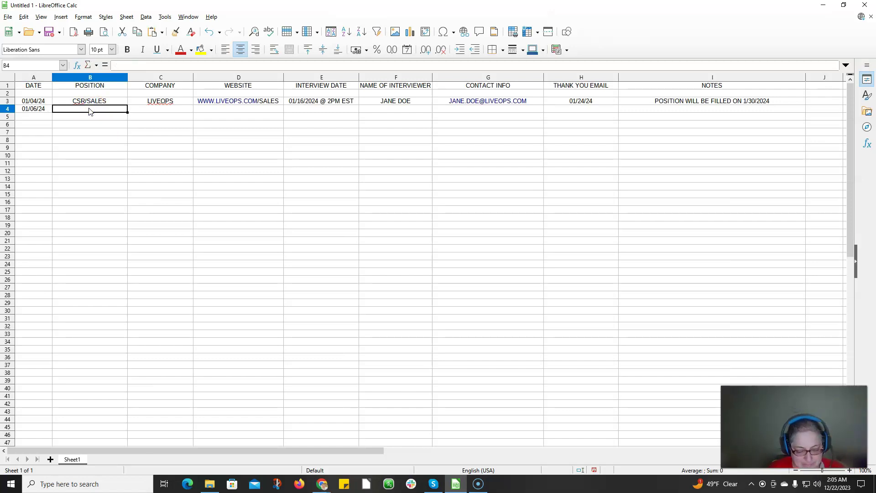
{"action": "type", "text": "CLAIMS"}
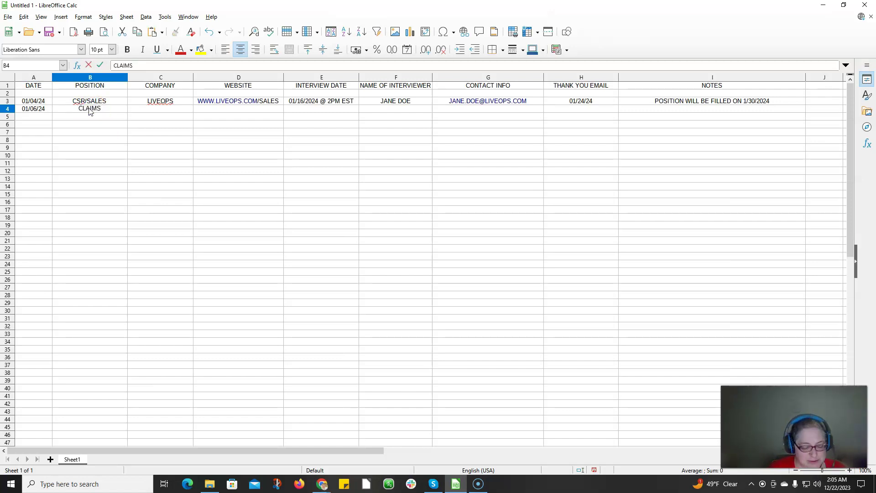
{"action": "left_click", "coordinate": [157, 109]}
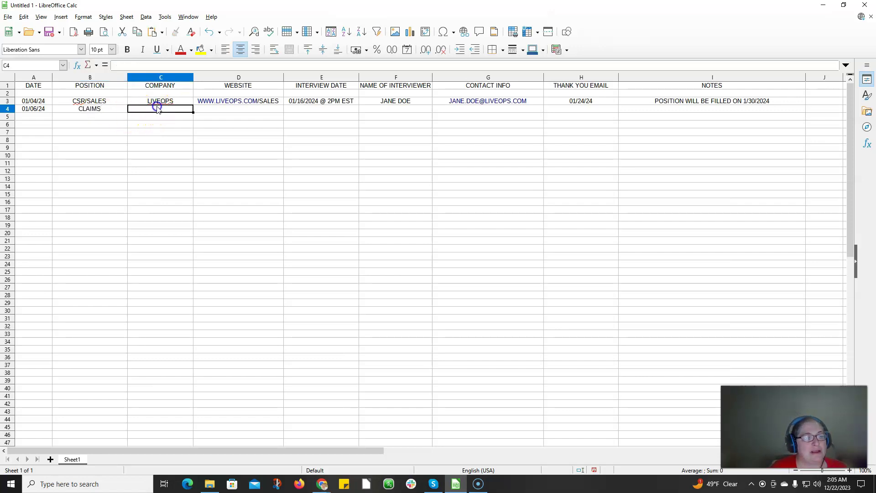
{"action": "type", "text": "UHG"}
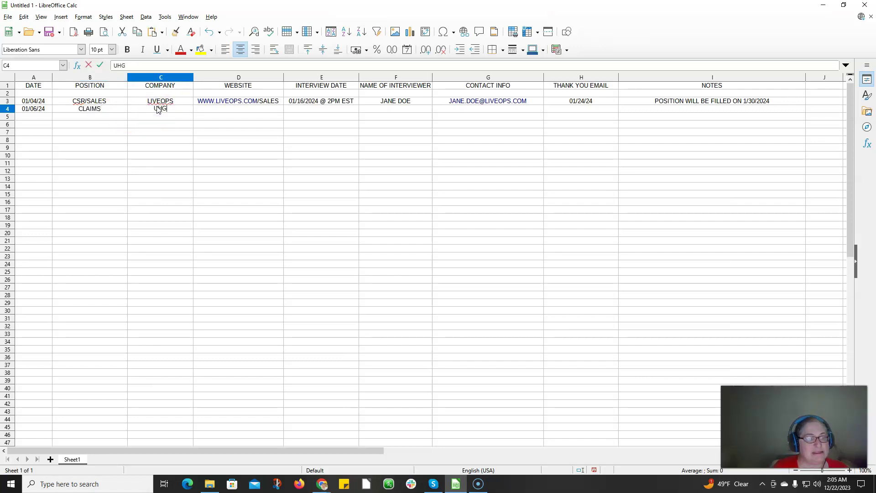
{"action": "left_click", "coordinate": [215, 111]}
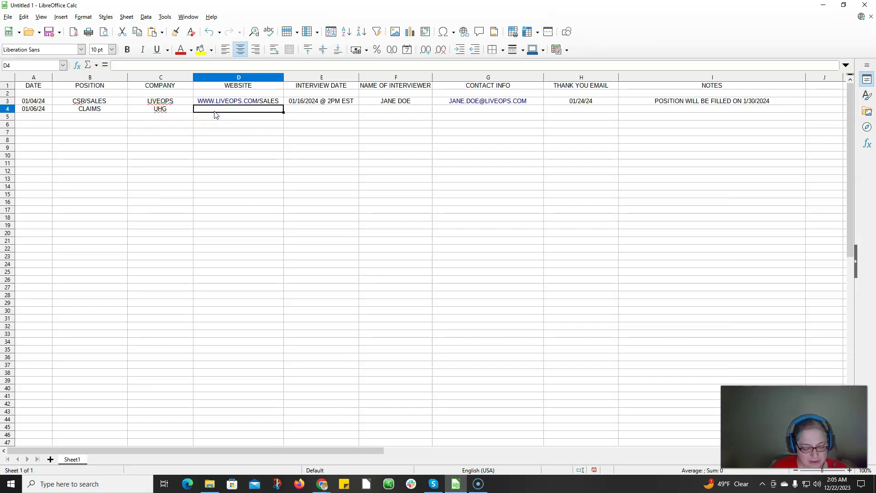
{"action": "type", "text": "WWW.UHG"}
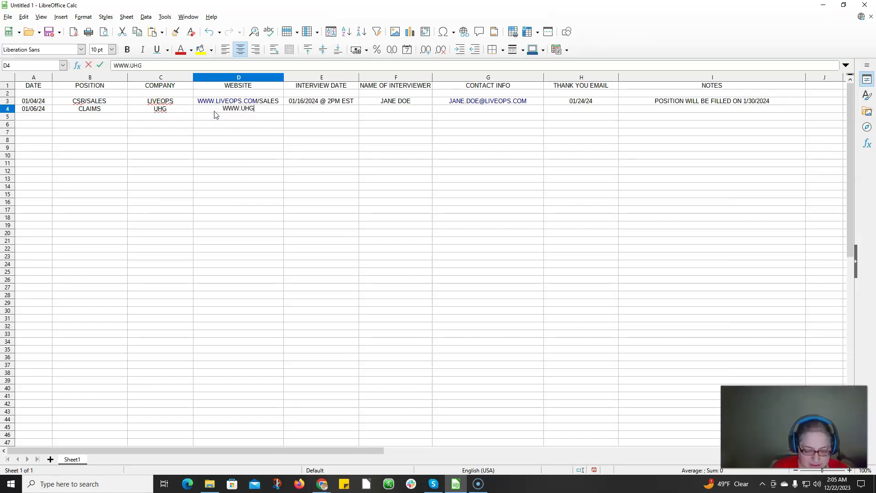
{"action": "type", "text": ".COM/CLAIMS"}
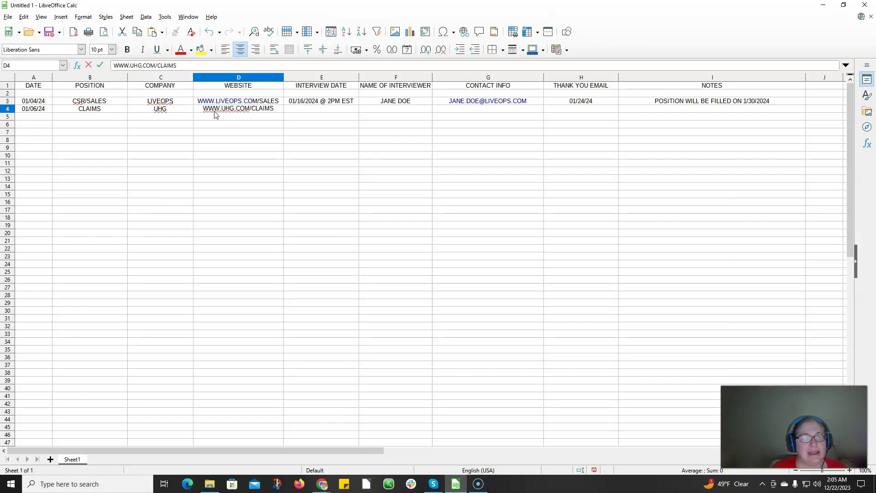
Enter interview date '01/12/2024 @ 10 AM CST' in E4 and the interviewer's name in F4.
{"action": "left_click", "coordinate": [303, 108]}
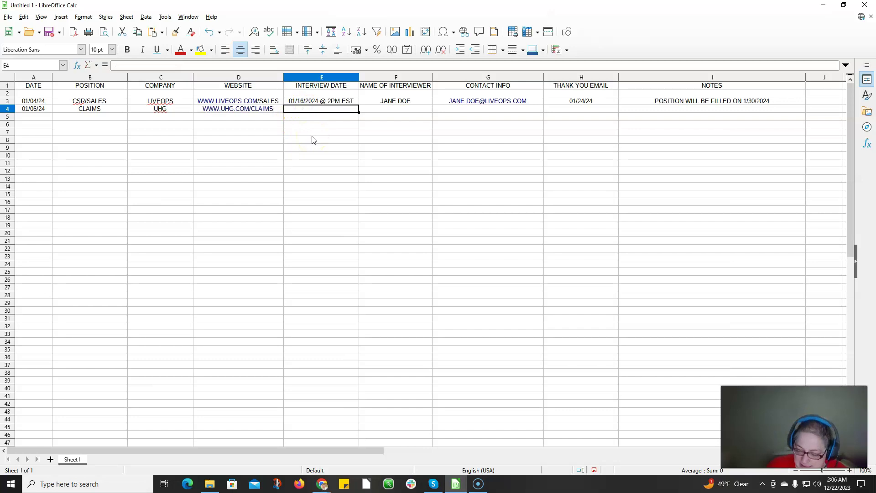
{"action": "type", "text": "01/12/2024"}
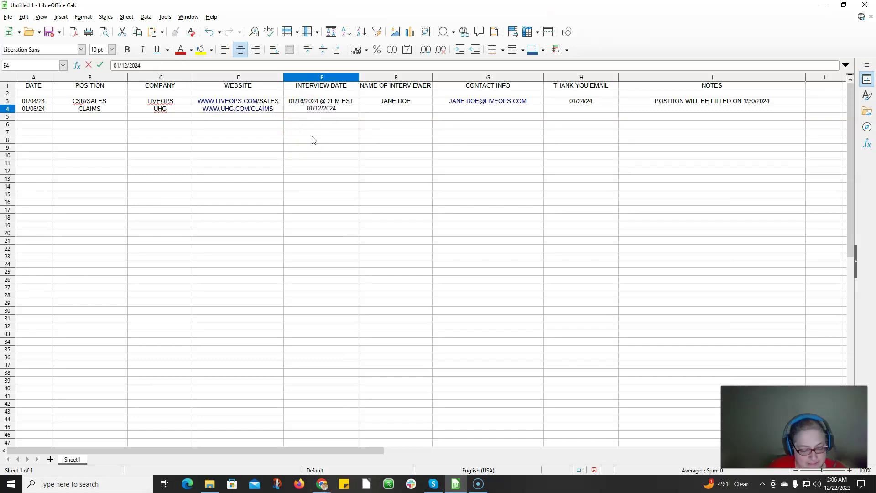
{"action": "type", "text": " @ 10 am"}
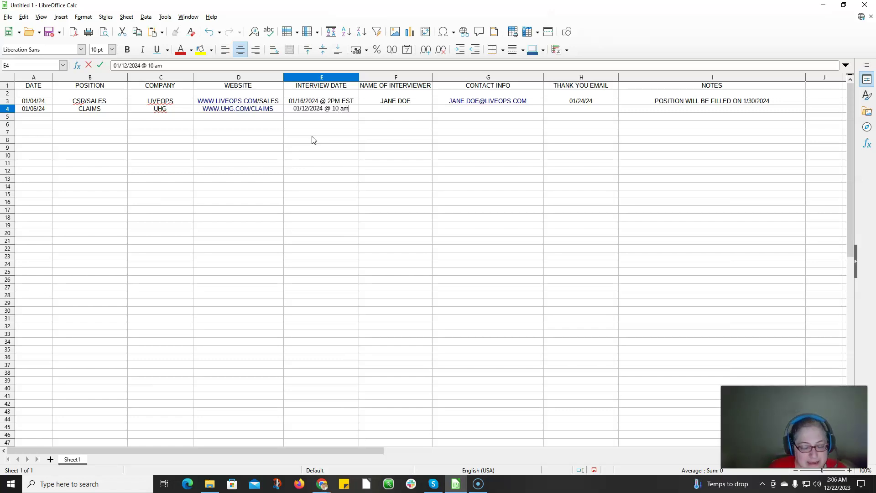
{"action": "key", "text": "BackSpace"}
{"action": "key", "text": "BackSpace"}
{"action": "type", "text": "AM CST"}
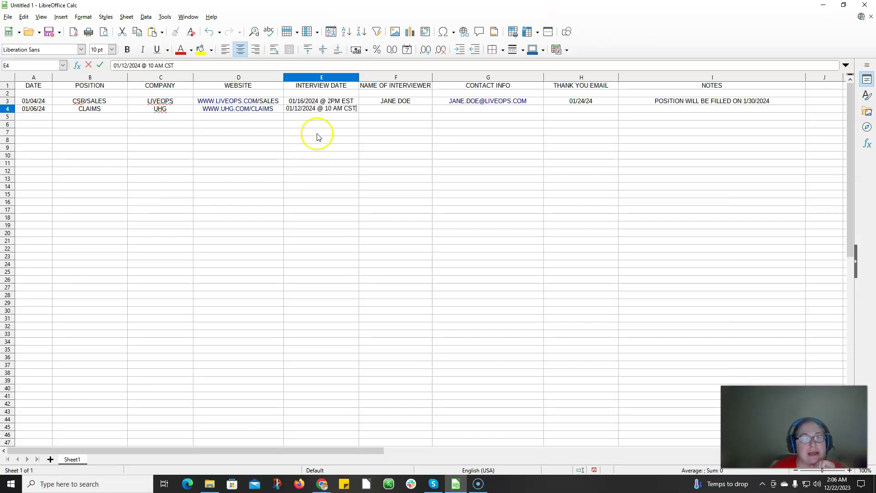
{"action": "left_click", "coordinate": [384, 108]}
{"action": "type", "text": "JOHN DOE"}
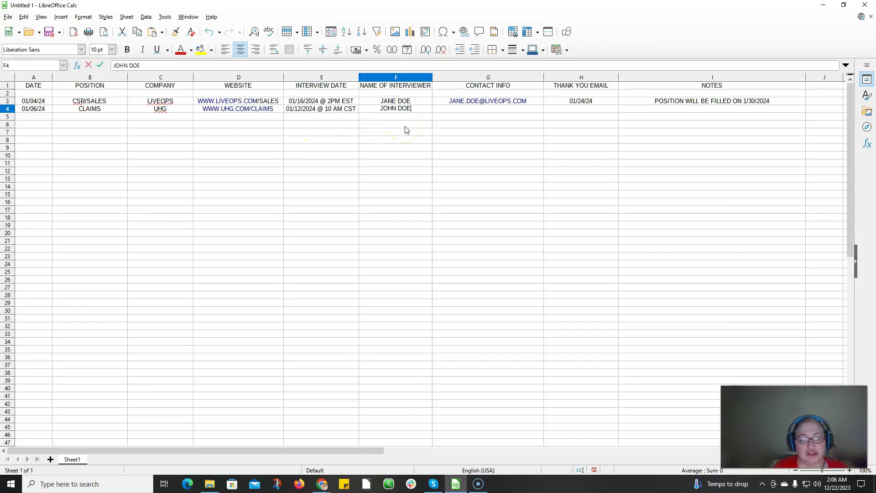
Enter the contact phone number in G4 and thank-you date 01/18/2024 in H4.
{"action": "left_click", "coordinate": [460, 109]}
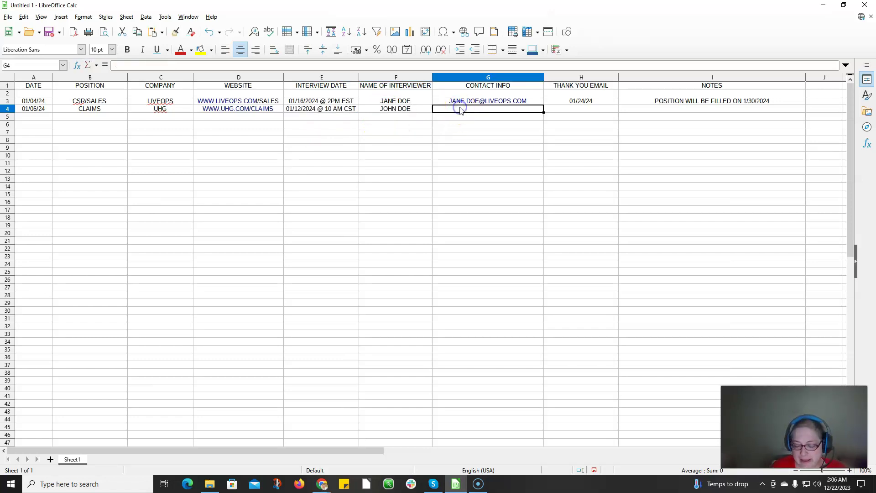
{"action": "type", "text": "5"}
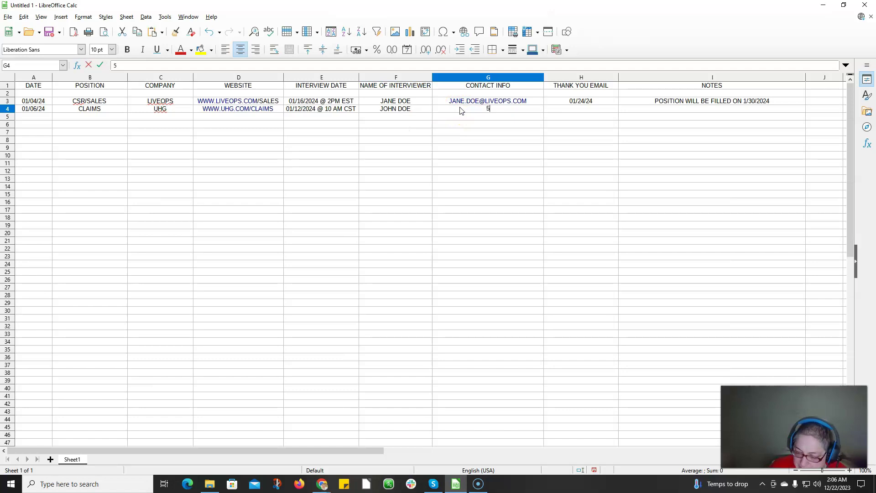
{"action": "type", "text": "55-5555"}
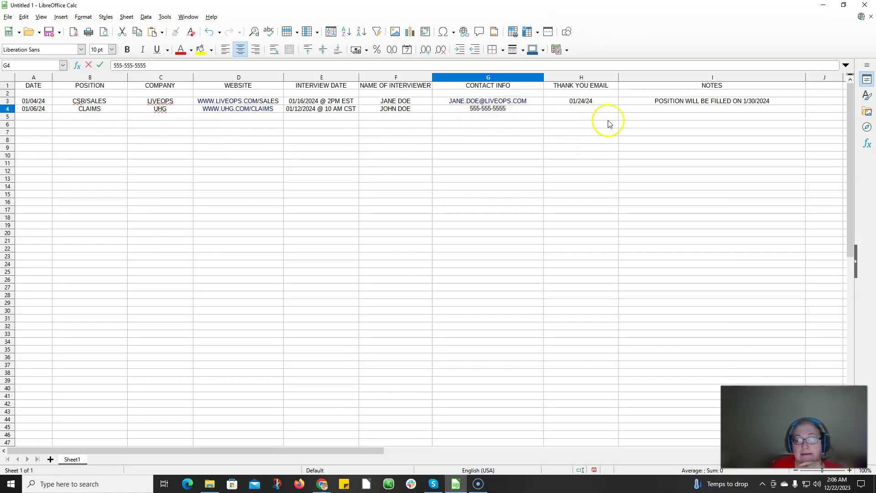
{"action": "left_click", "coordinate": [583, 108]}
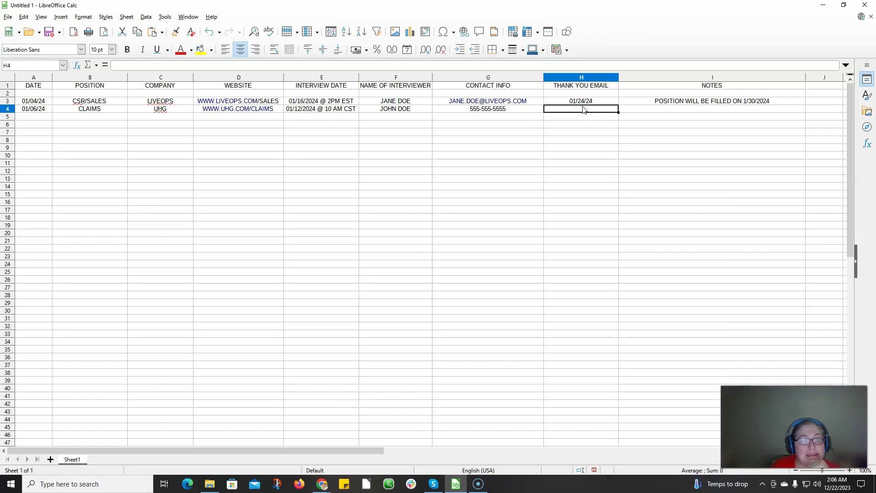
{"action": "type", "text": "01/18/2"}
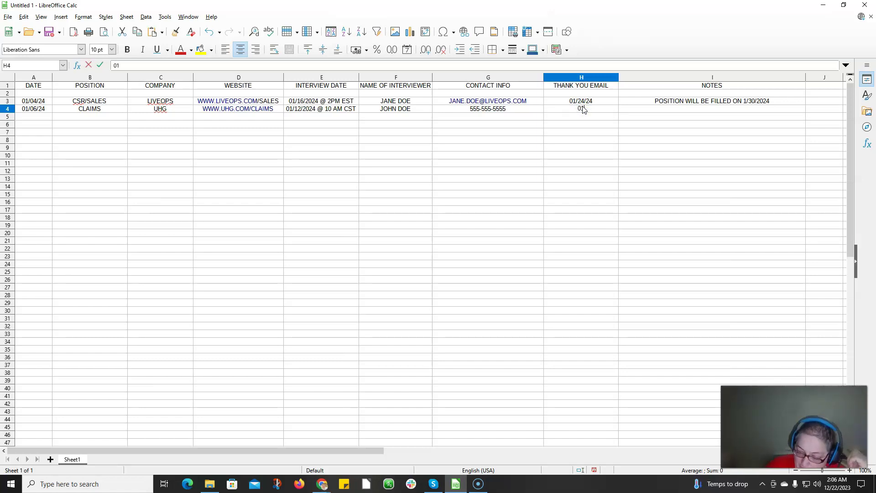
{"action": "type", "text": "024"}
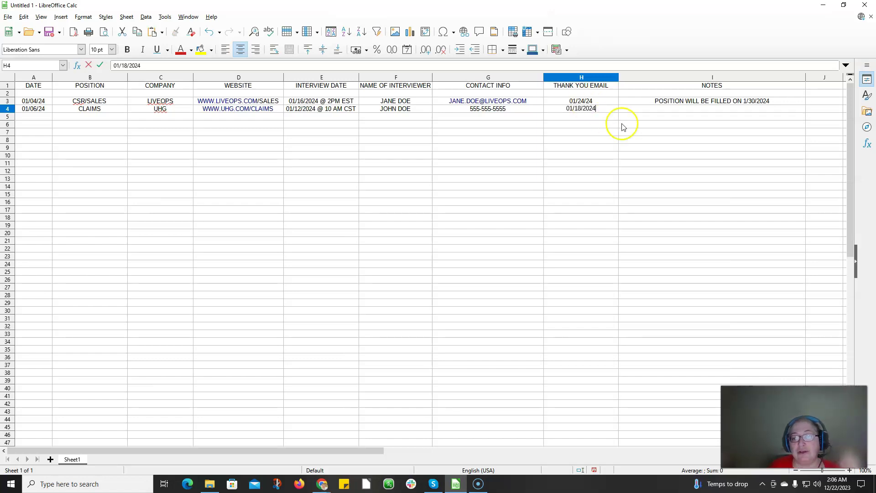
Write 'TRAINING CLASS IS IN MARCH. PAY IS $16.50.' in I4, then append 'M-F 8AM-8PM EST'.
{"action": "left_click", "coordinate": [668, 111]}
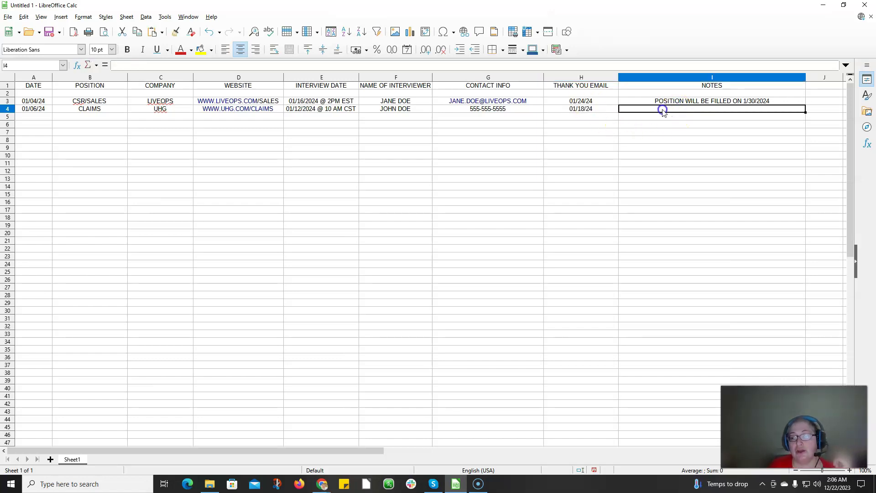
{"action": "type", "text": "TR"}
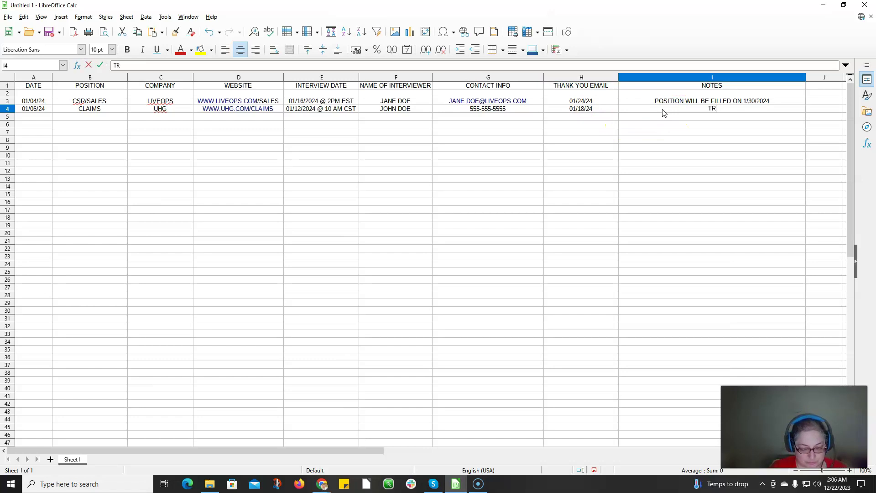
{"action": "type", "text": "AINING CLASS IS IN MARCH"}
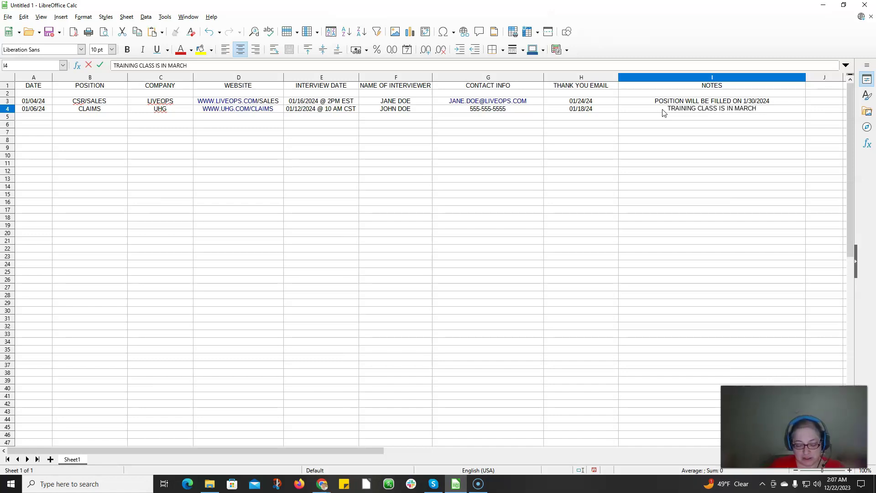
{"action": "type", "text": ". "}
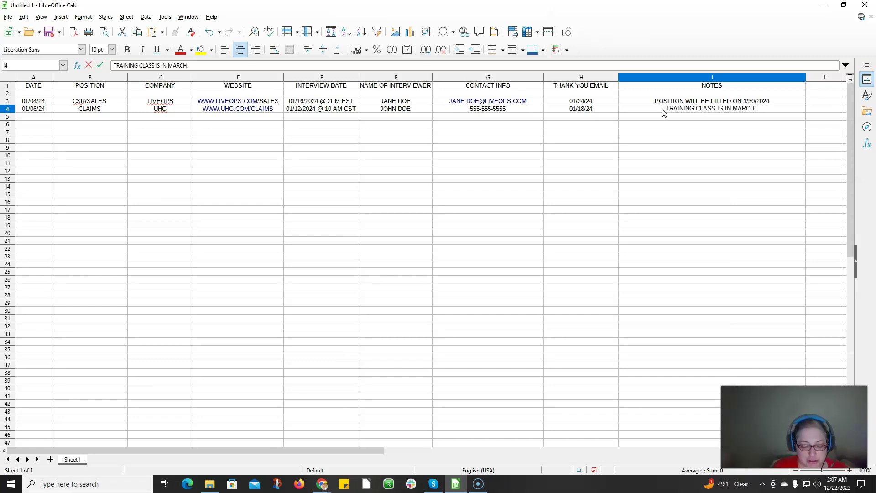
{"action": "type", "text": "PAY IS $"}
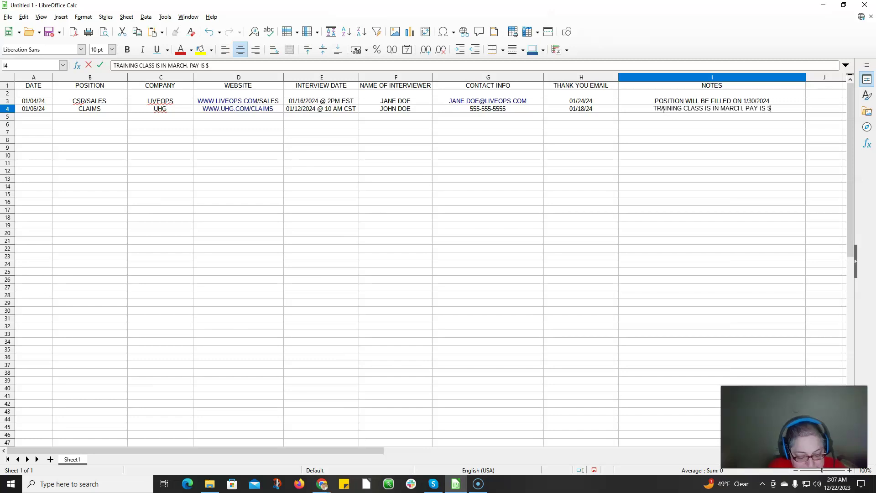
{"action": "type", "text": "16.50"}
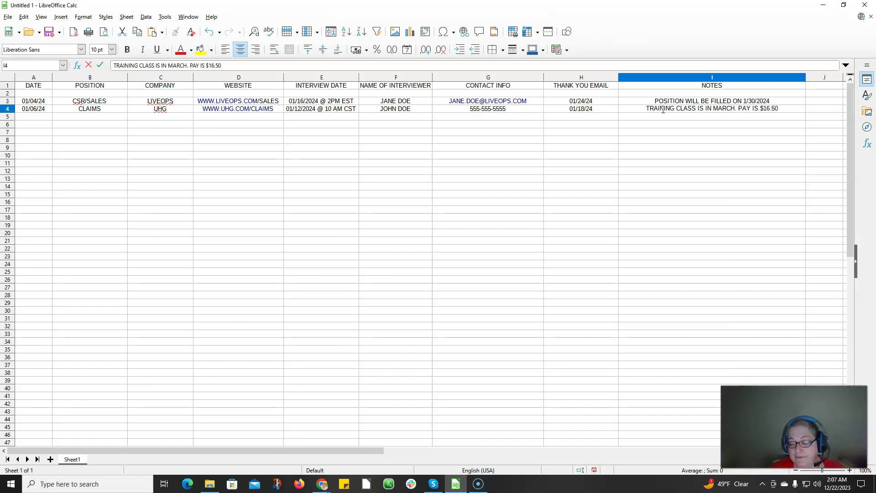
{"action": "type", "text": "."}
{"action": "key", "text": "Up"}
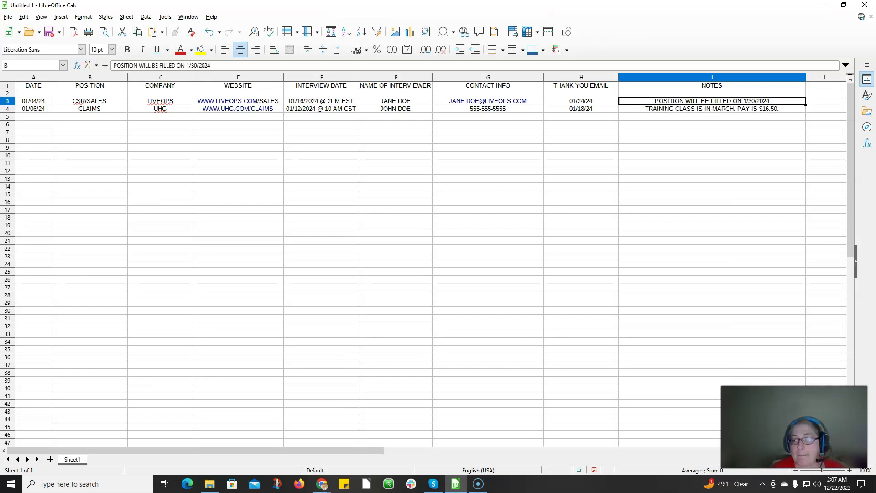
{"action": "left_click", "coordinate": [663, 111]}
{"action": "double_click", "coordinate": [783, 109]}
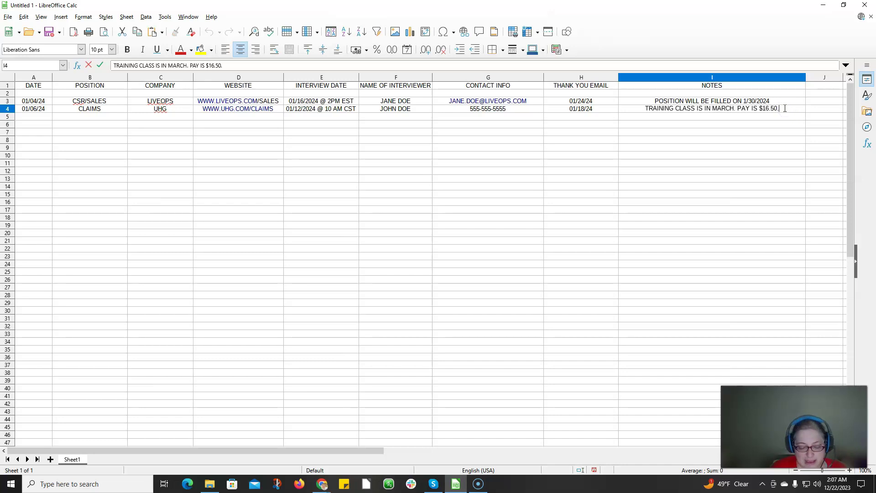
{"action": "type", "text": "M-"}
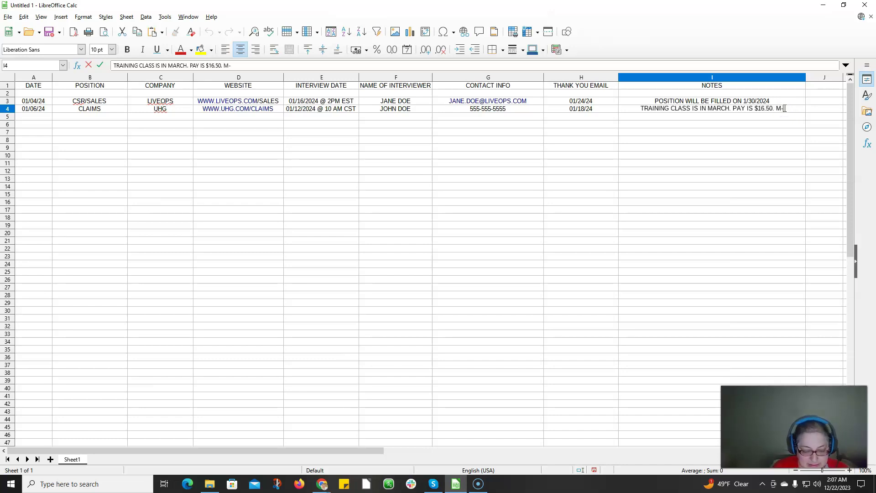
{"action": "type", "text": "F 8AM-8PM EST"}
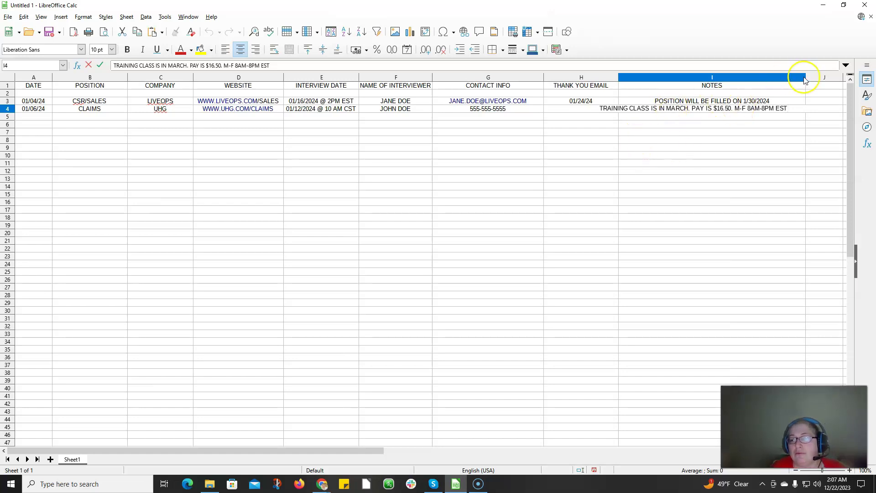
Widen the Notes column and enter 'FT HOURS. OT IS MANDATORY. FULL BENEFITS ON DAY 31.' in I5.
{"action": "left_click_drag", "start_coordinate": [806, 78], "coordinate": [840, 77]}
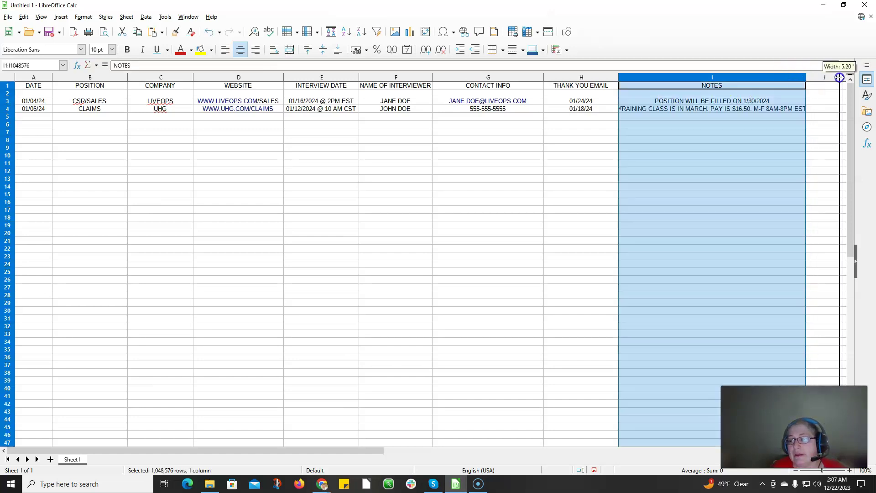
{"action": "left_click", "coordinate": [696, 117]}
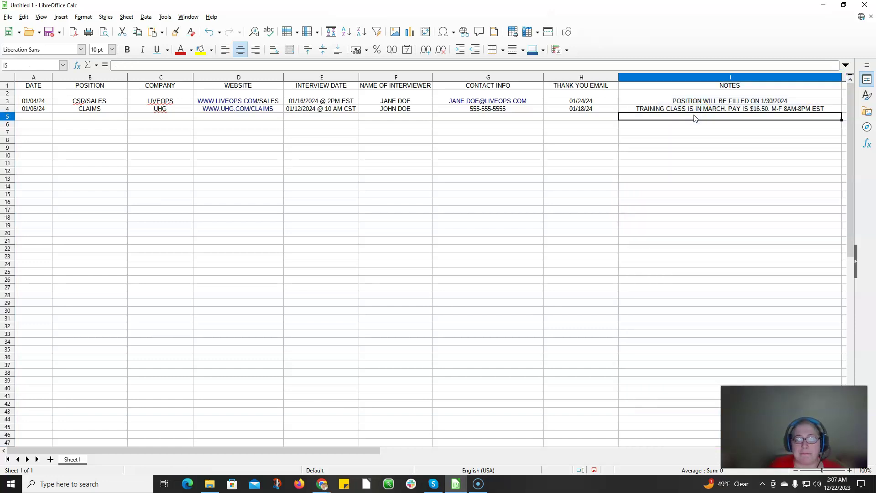
{"action": "left_click", "coordinate": [696, 119]}
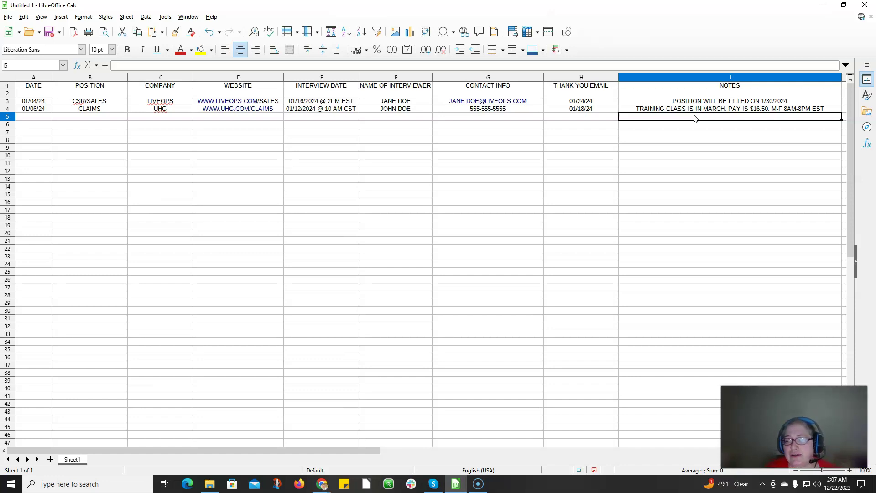
{"action": "type", "text": "FT HOURS"}
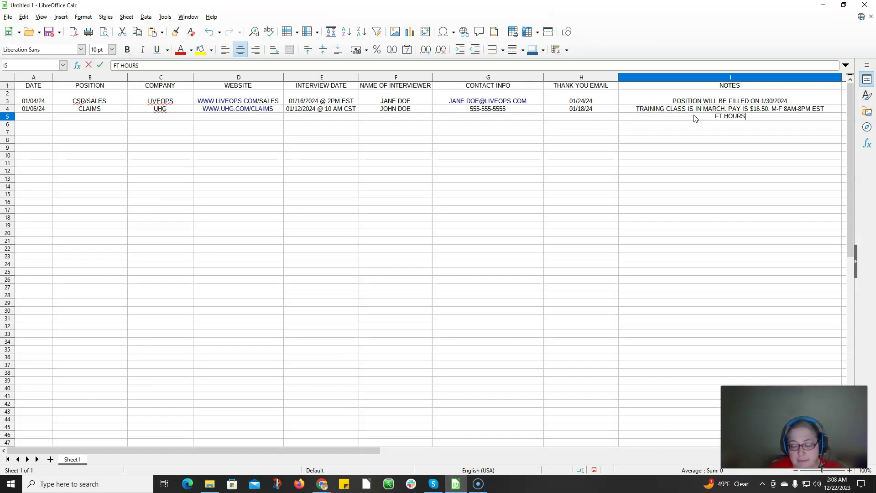
{"action": "type", "text": ". "}
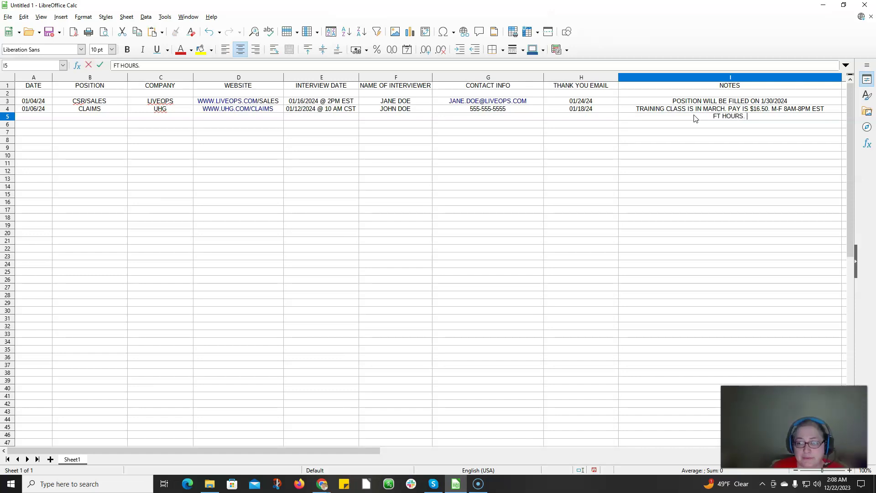
{"action": "type", "text": "OT IS MANDATORY"}
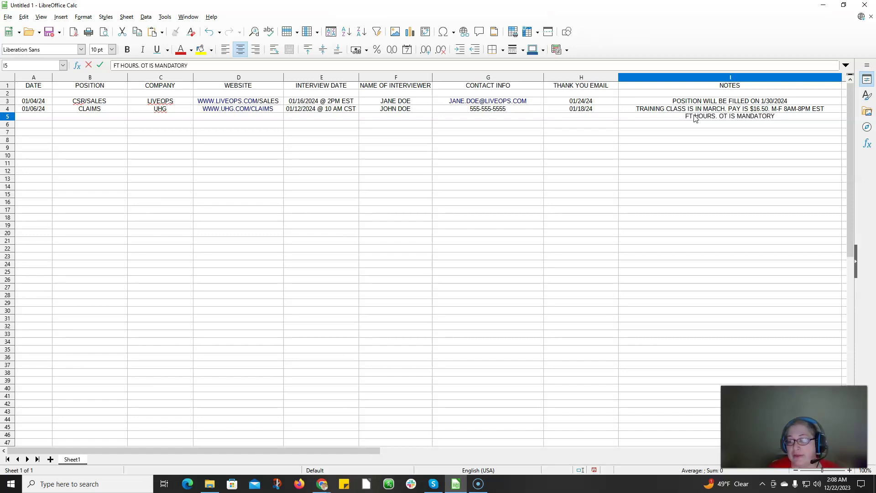
{"action": "type", "text": ". "}
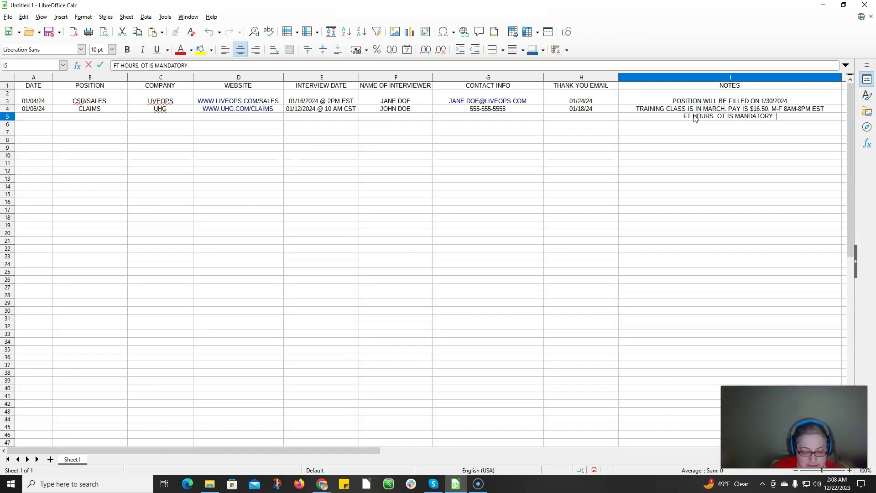
{"action": "type", "text": "FULL BENEFITS"}
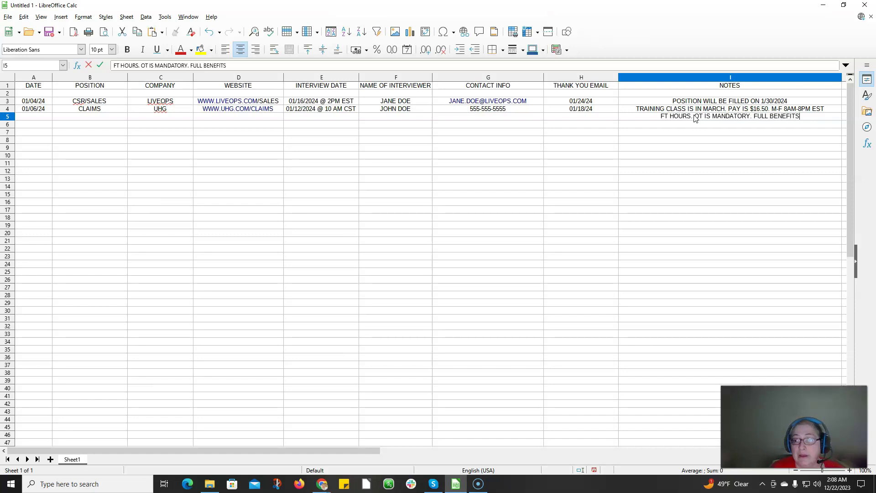
{"action": "type", "text": " ON DAY 31"}
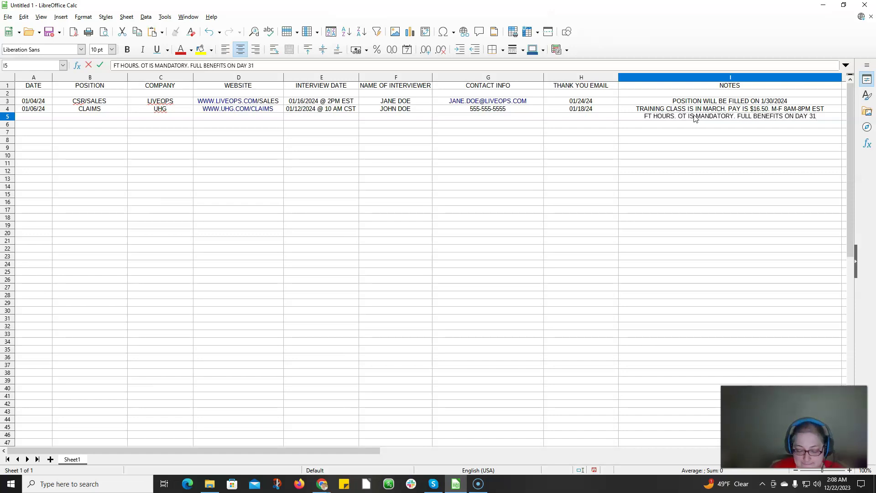
{"action": "type", "text": "."}
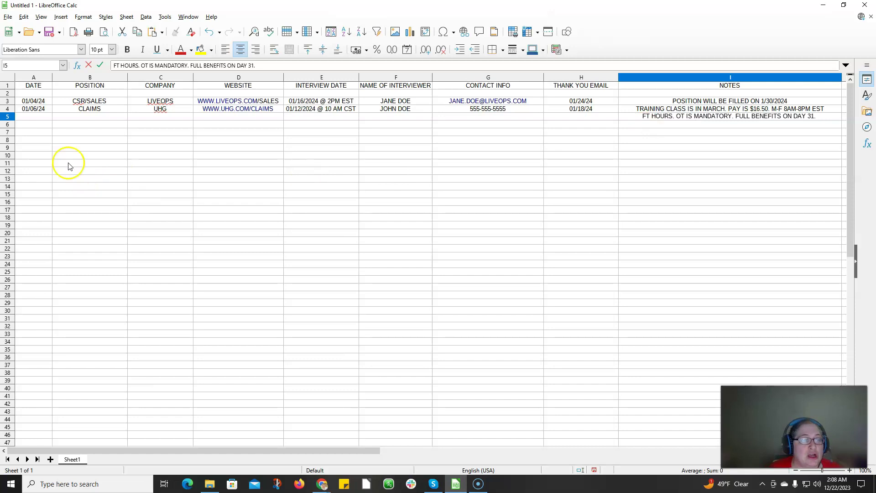
{"action": "left_click", "coordinate": [42, 126]}
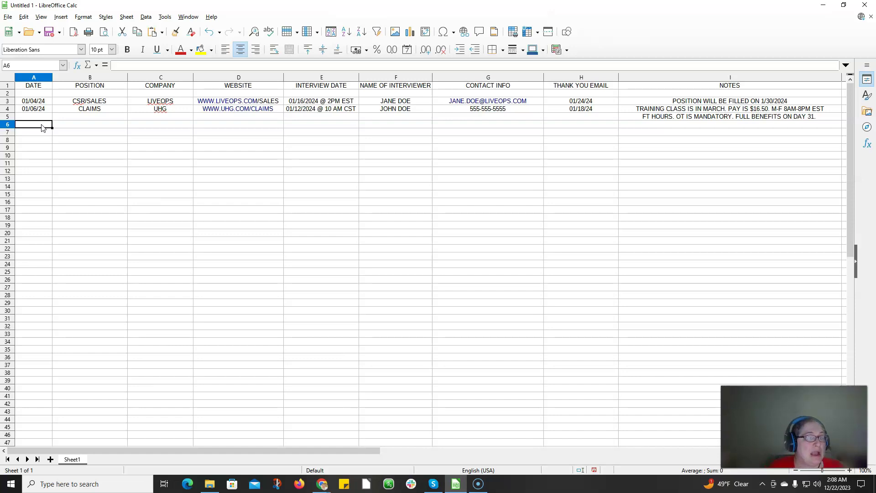
{"action": "type", "text": "01"}
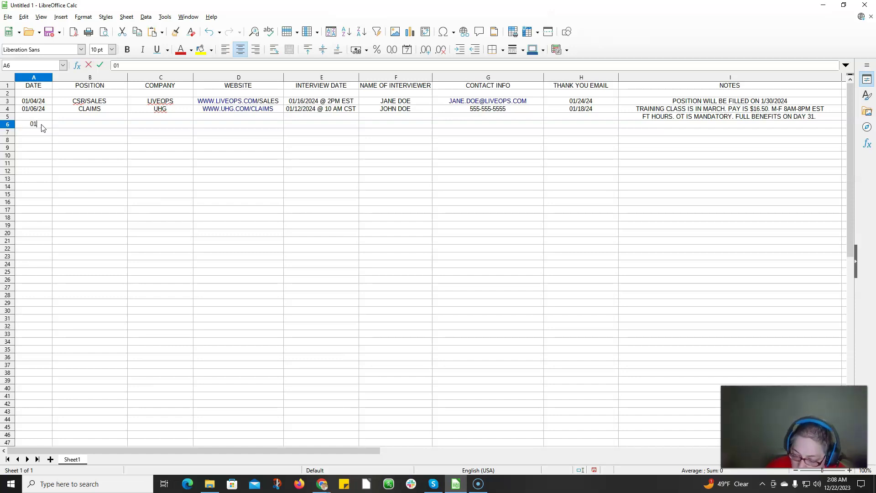
{"action": "type", "text": "/07/2024"}
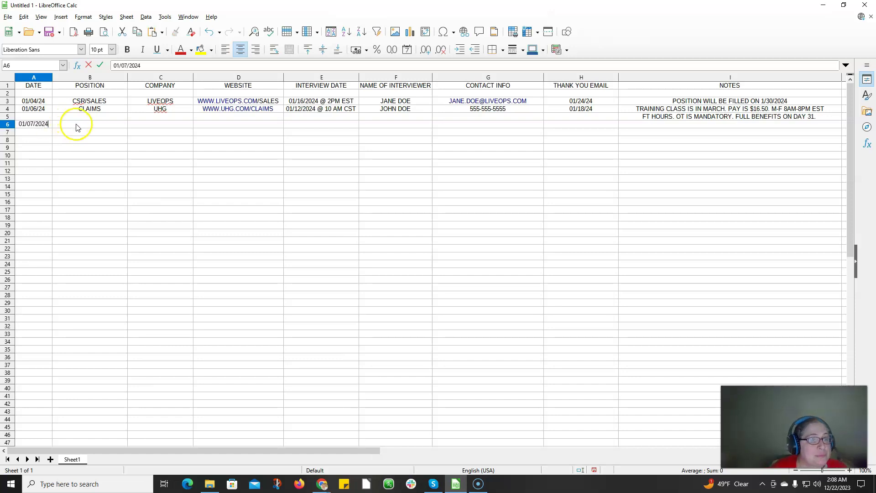
{"action": "left_click", "coordinate": [77, 128]}
{"action": "type", "text": "CSR/SALES"}
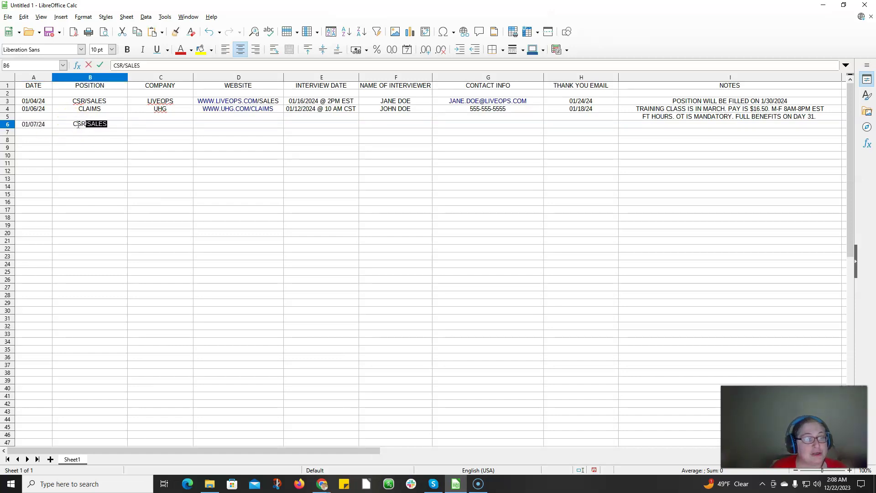
{"action": "left_click", "coordinate": [156, 128]}
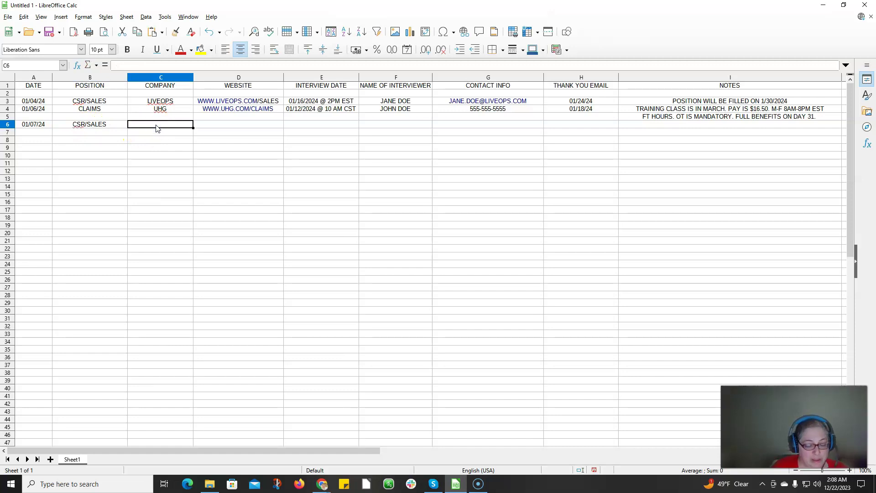
{"action": "type", "text": "CIGN"}
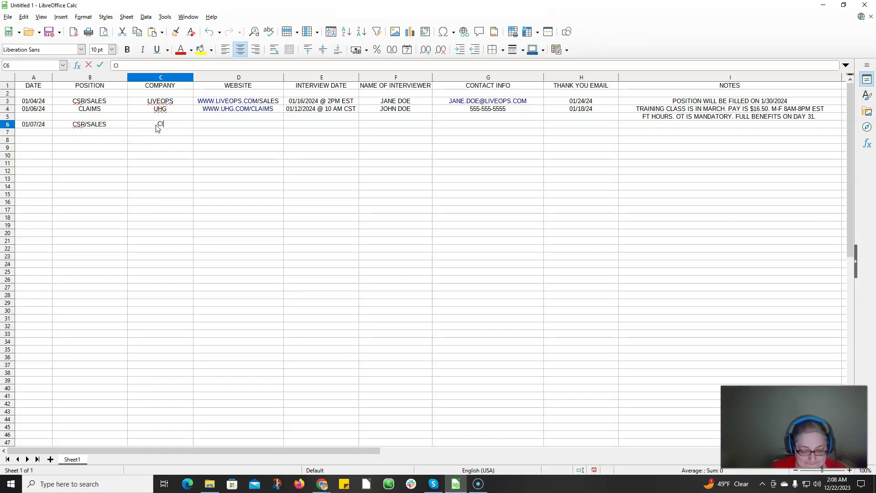
{"action": "type", "text": "A"}
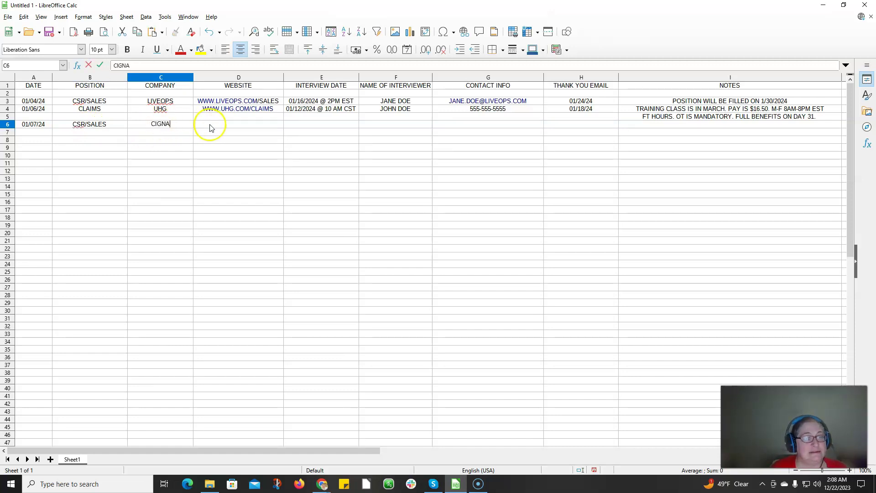
{"action": "left_click", "coordinate": [215, 128]}
{"action": "type", "text": "WWW.CIGNA.COM"}
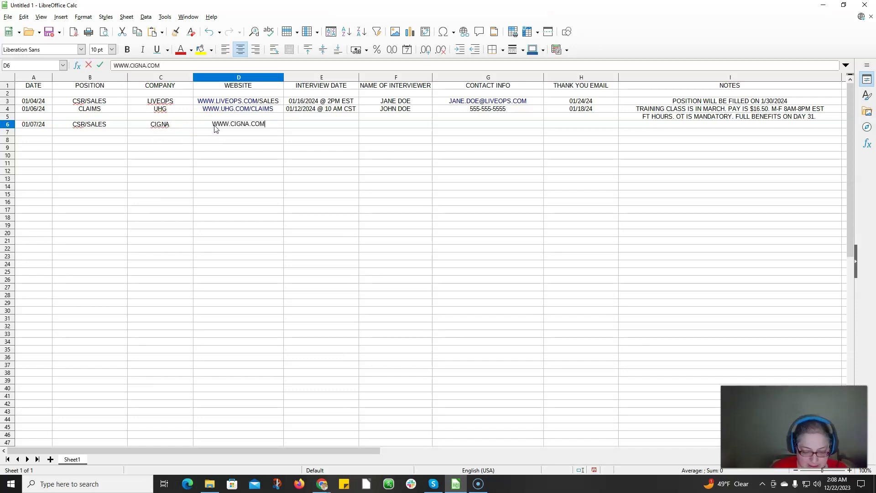
{"action": "type", "text": "/CSR"}
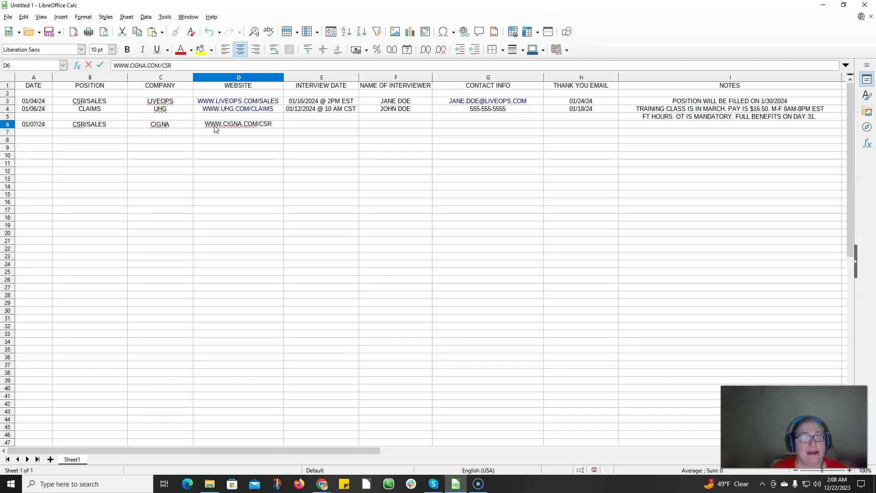
{"action": "left_click", "coordinate": [264, 145]}
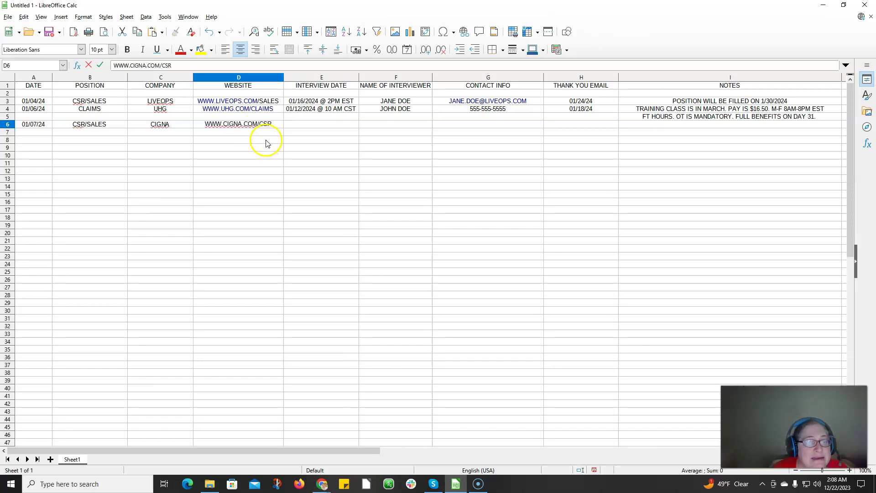
{"action": "left_click", "coordinate": [308, 124]}
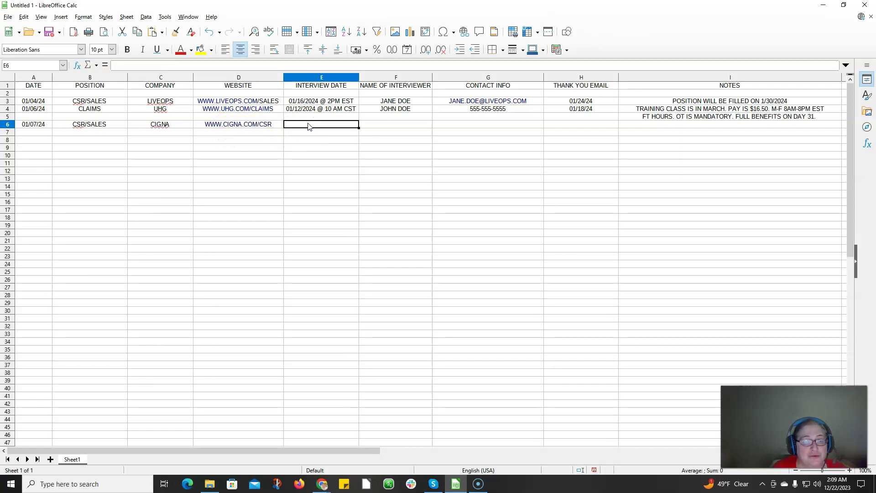
Enter interview date 01/12/2024 @ 12PM CST in E6, the interviewer's name in F6, and their e-mail in G6.
{"action": "type", "text": "01/12/"}
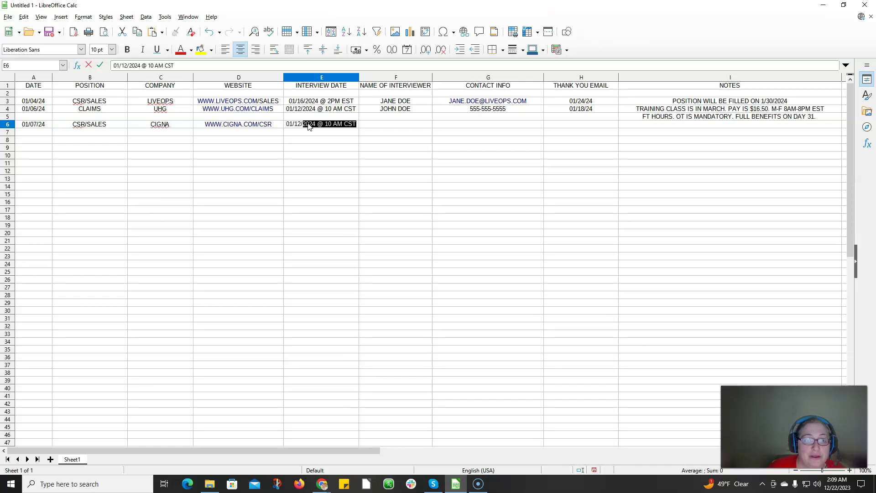
{"action": "type", "text": "2024"}
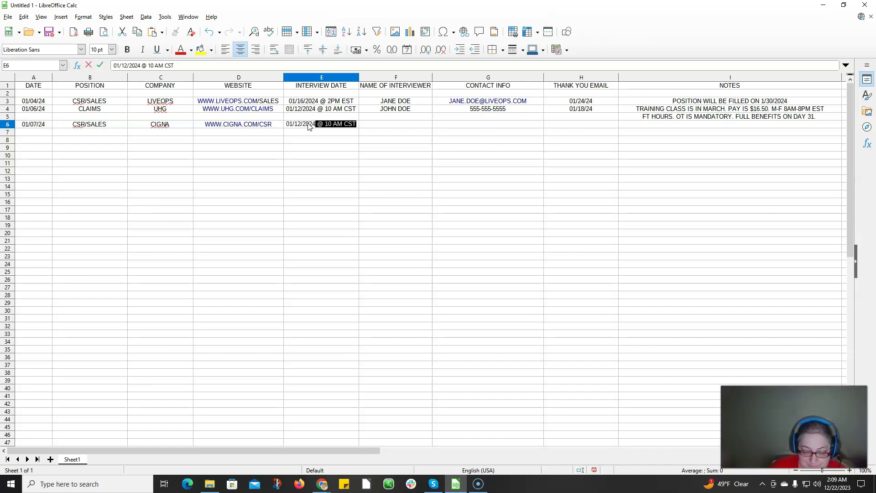
{"action": "type", "text": " @ 1"}
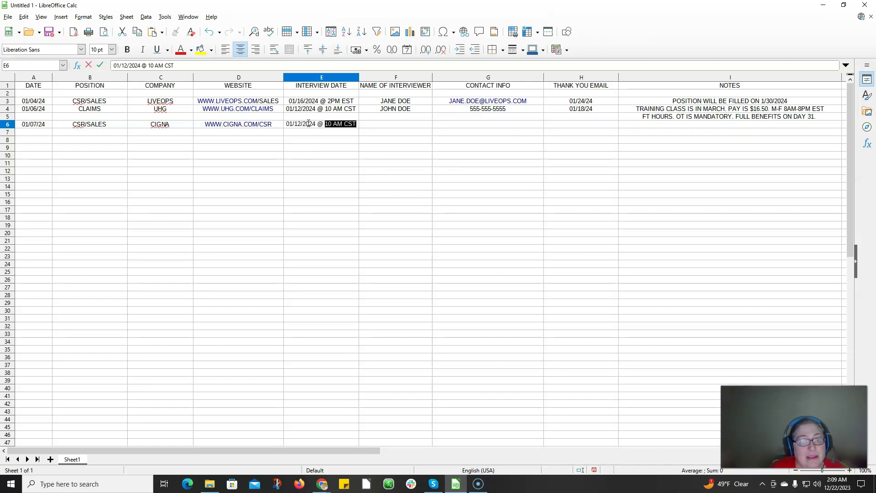
{"action": "type", "text": "2"}
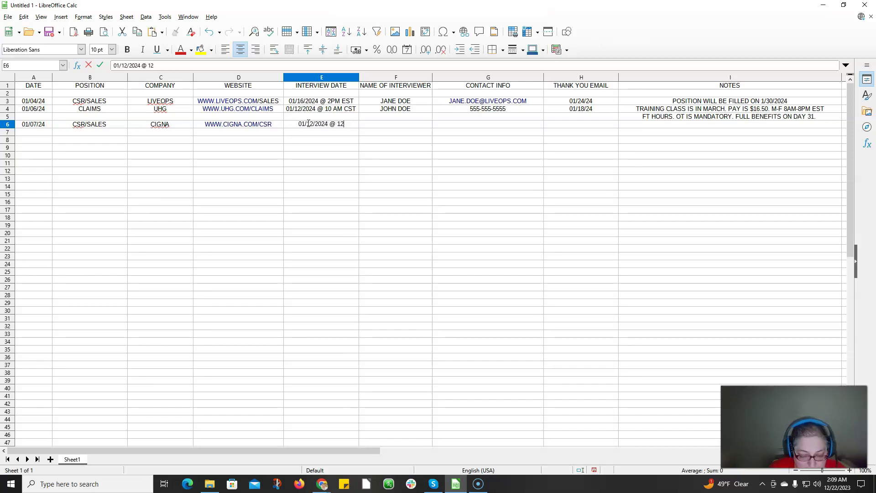
{"action": "type", "text": "PM CST"}
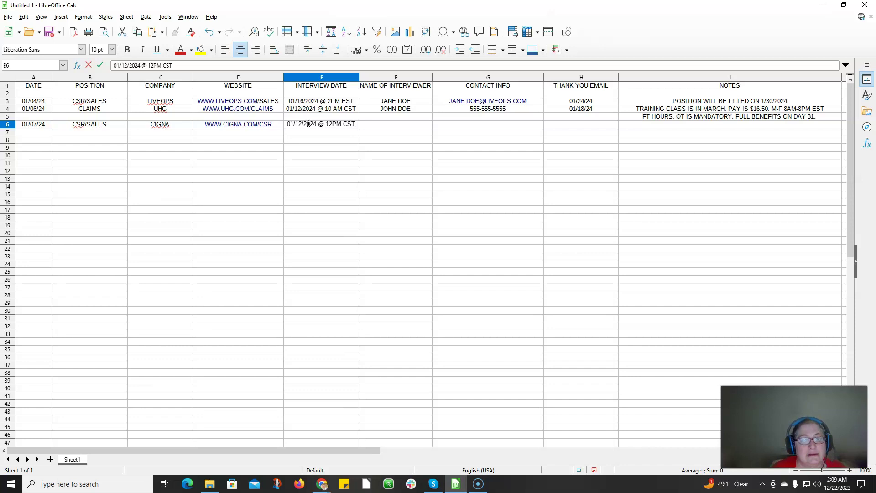
{"action": "left_click", "coordinate": [388, 124]}
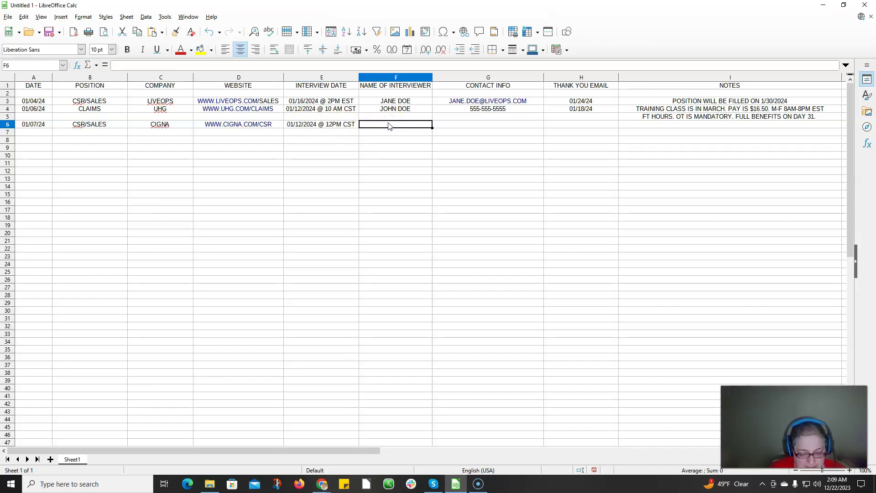
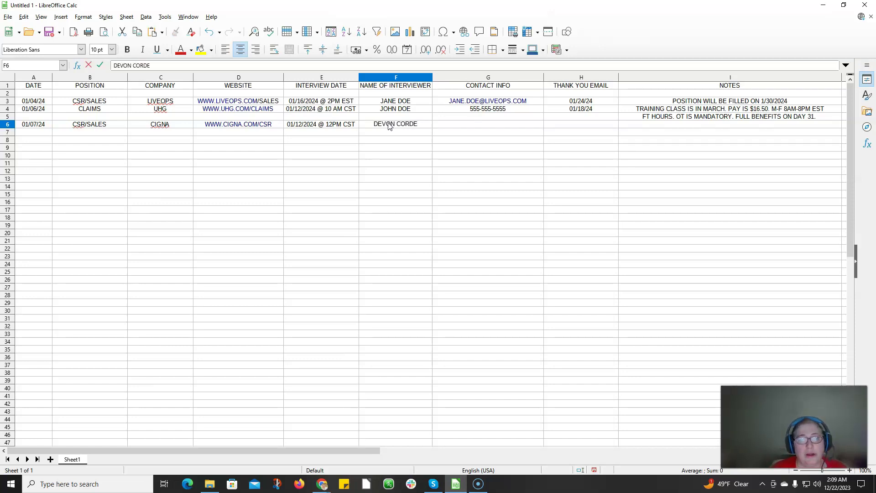
{"action": "left_click", "coordinate": [461, 126]}
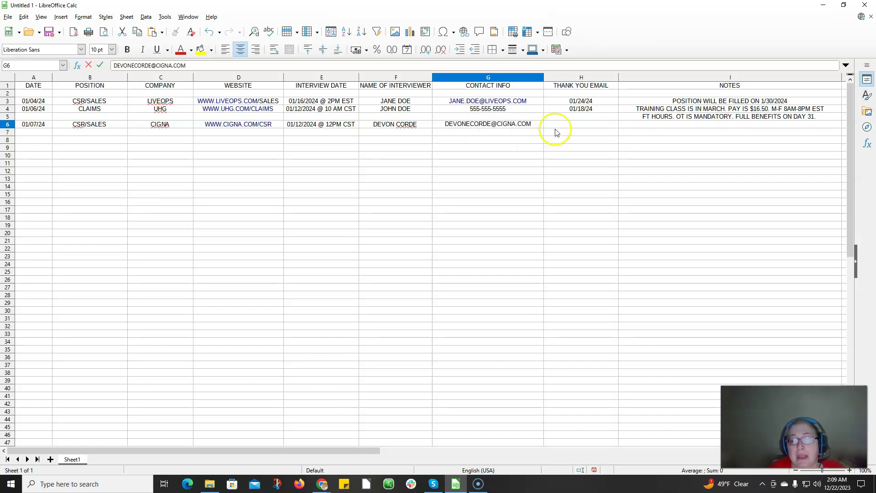
Enter thank-you date 01/15/2024 in H6 and note 'REJECTION EMAIL RECVD ON 01/18/2024' in I6.
{"action": "left_click", "coordinate": [566, 127]}
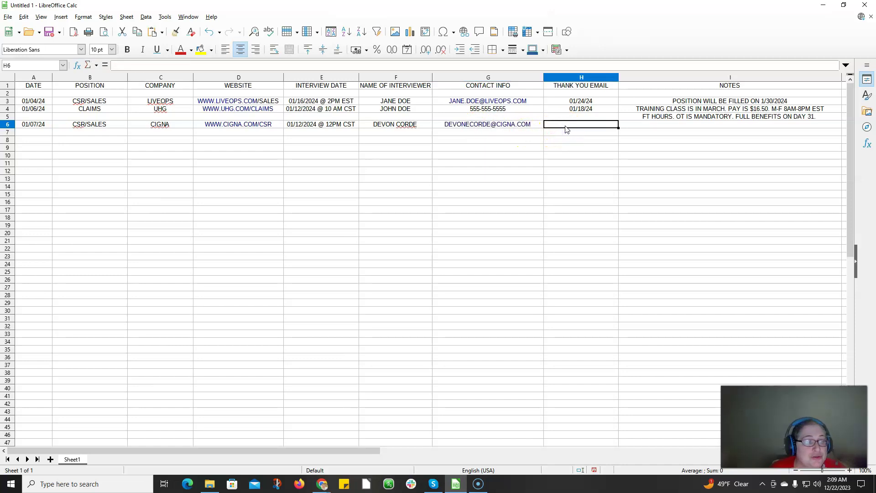
{"action": "type", "text": "01/15/2024"}
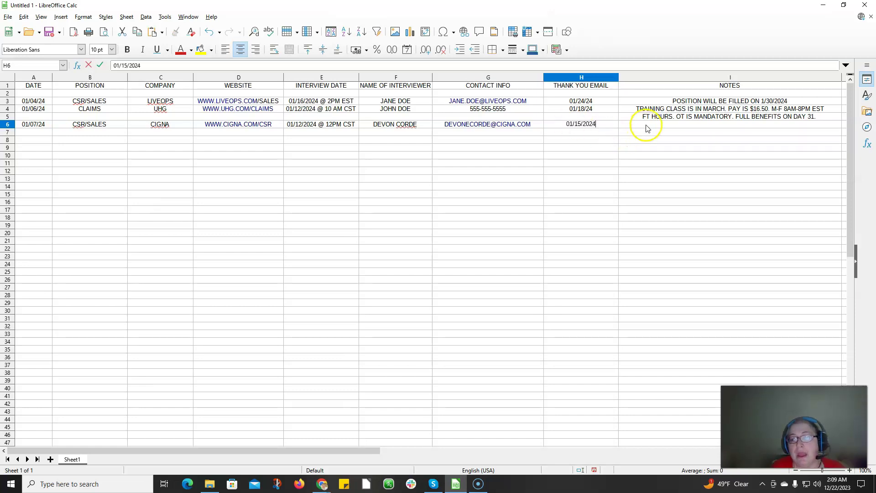
{"action": "left_click", "coordinate": [646, 126]}
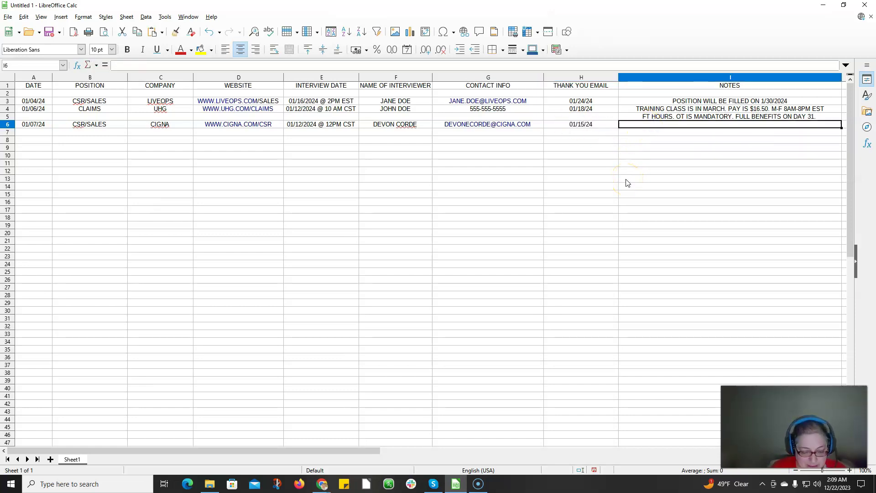
{"action": "type", "text": "REJECTION EMAIL"}
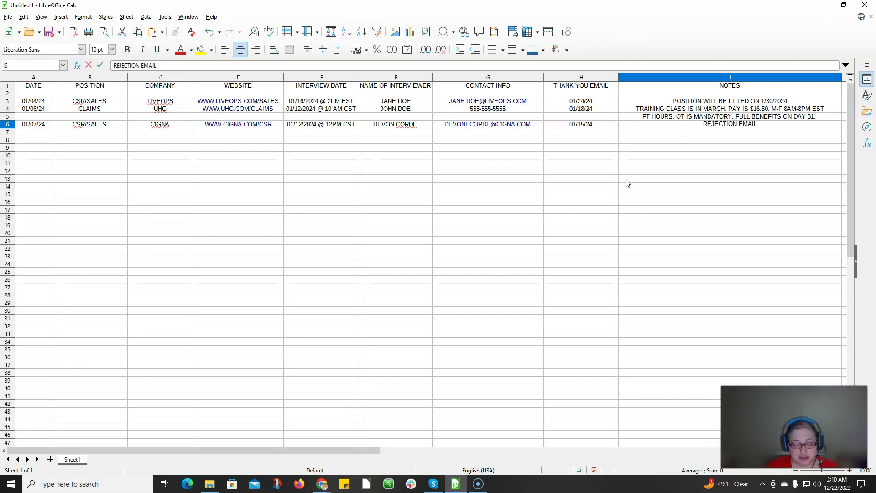
{"action": "type", "text": "RECVD ON "}
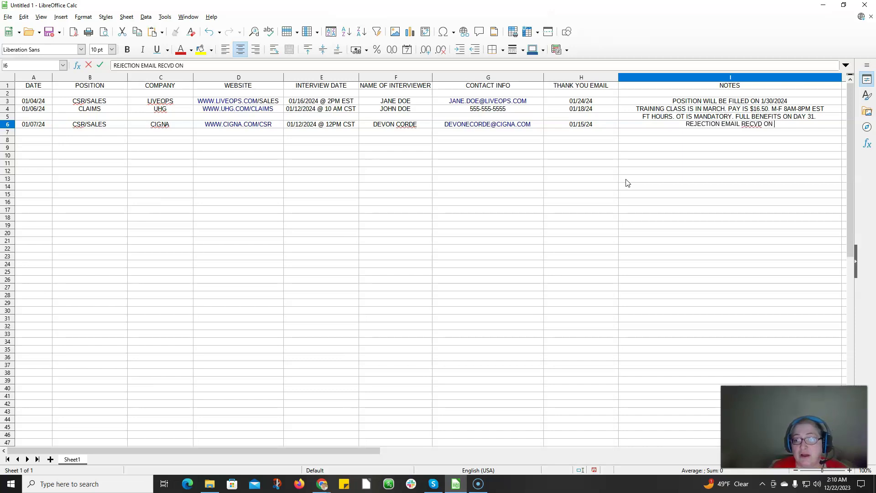
{"action": "type", "text": "01/18/2024"}
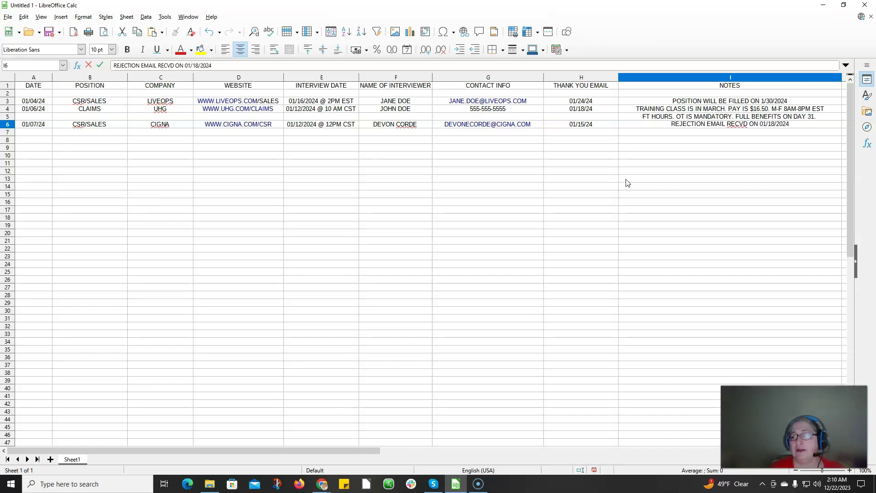